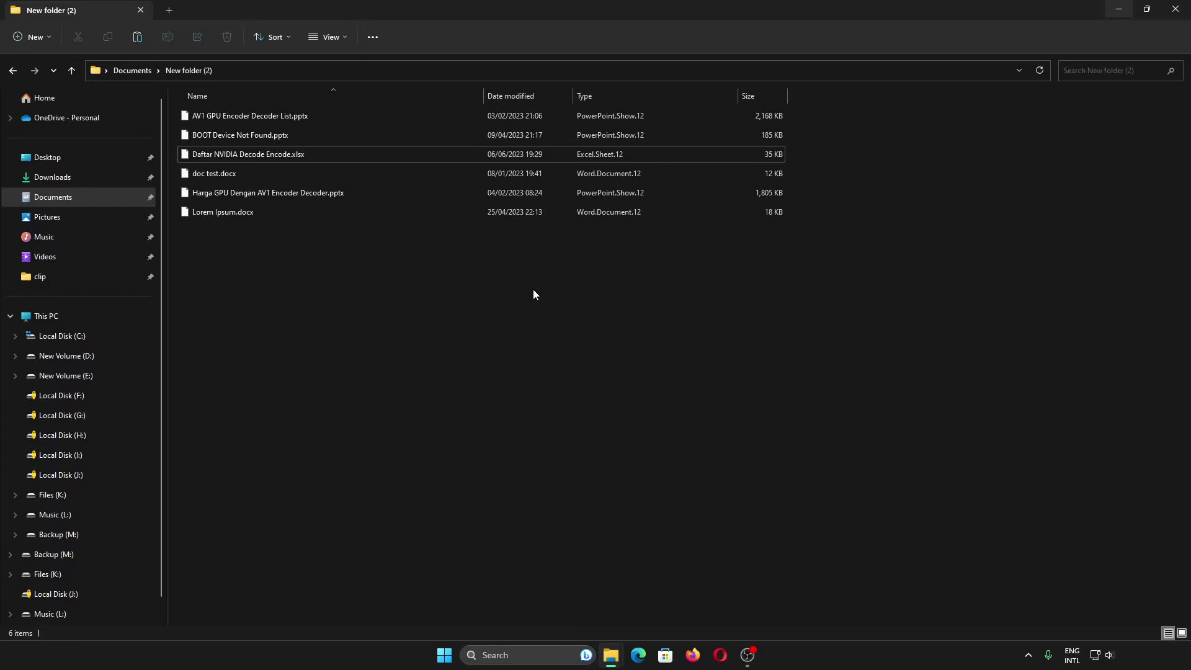
# Display the files in the folder as thumbnails and enlarge them to extra large icons.
pyautogui.click(1182, 632)
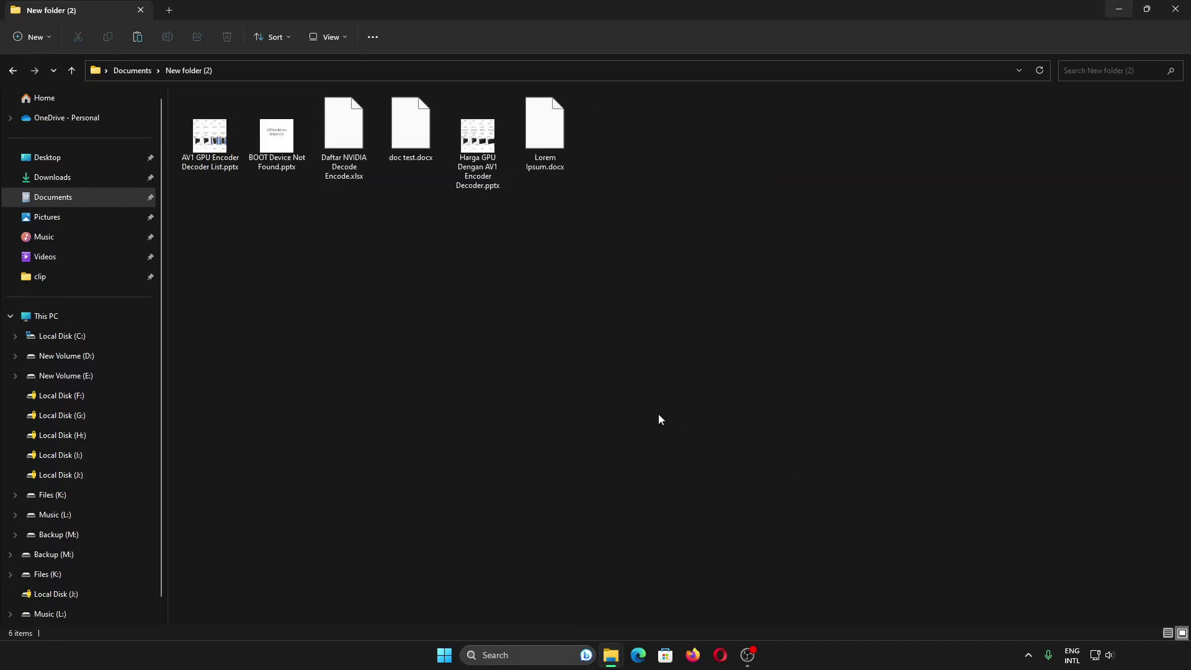
pyautogui.keyDown('ctrl'); pyautogui.scroll(3, 386, 228); pyautogui.keyUp('ctrl')
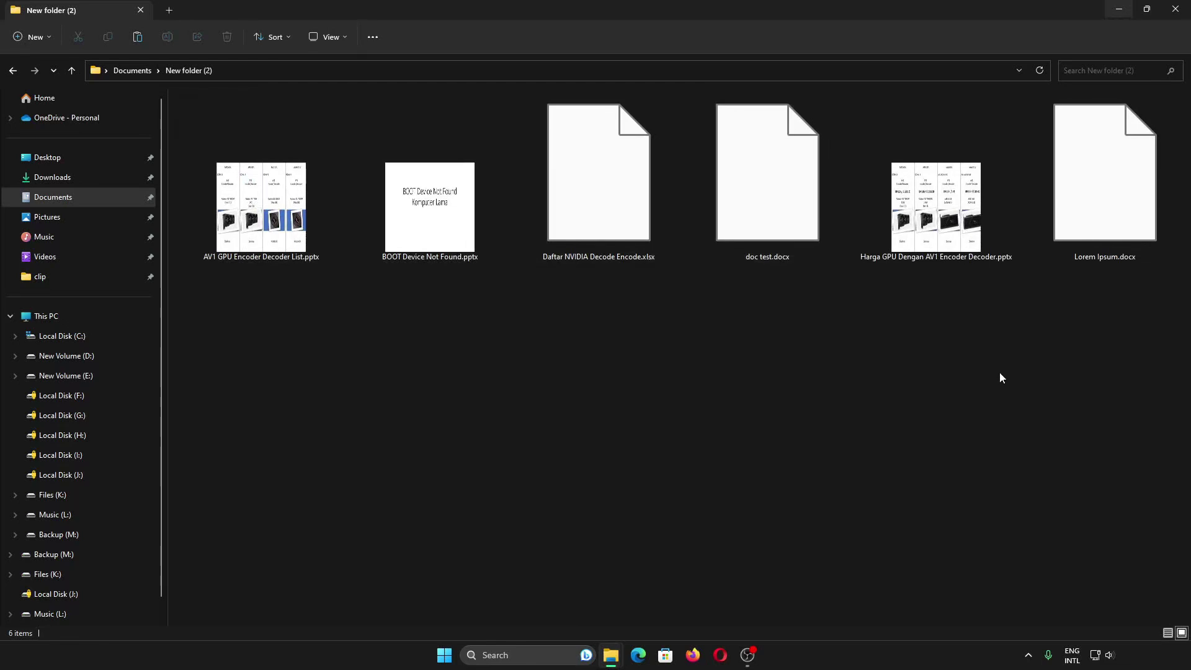
pyautogui.moveTo(521, 233)
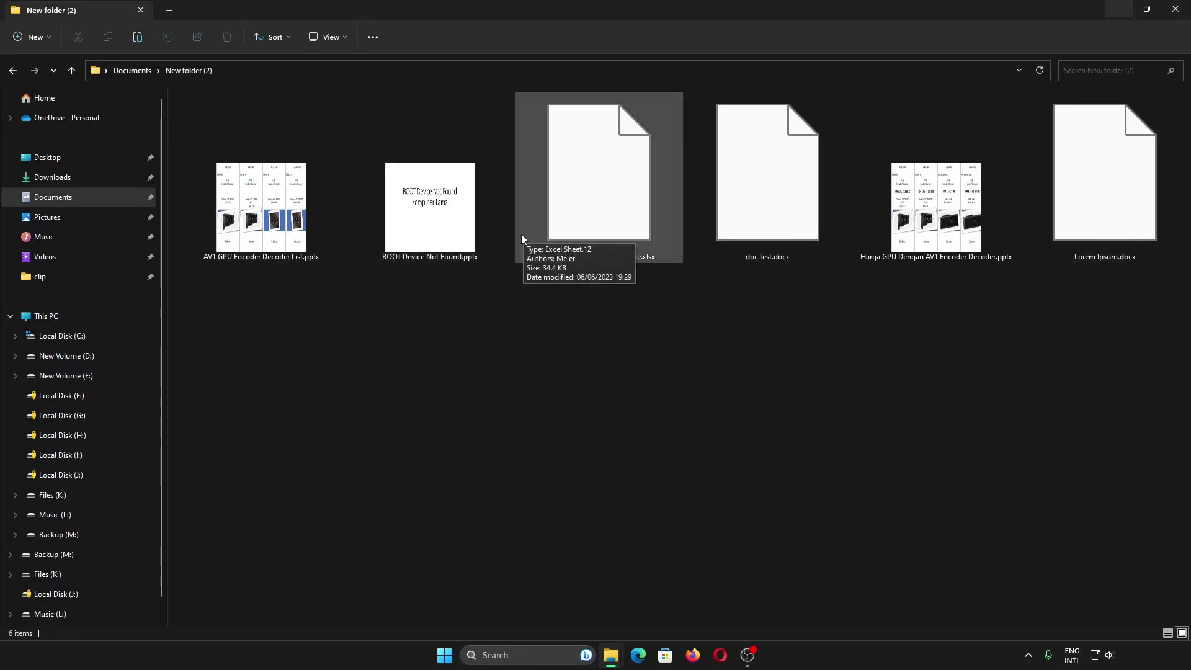
# Turn on the preview pane for the folder.
pyautogui.click(345, 36)
pyautogui.moveTo(334, 248)
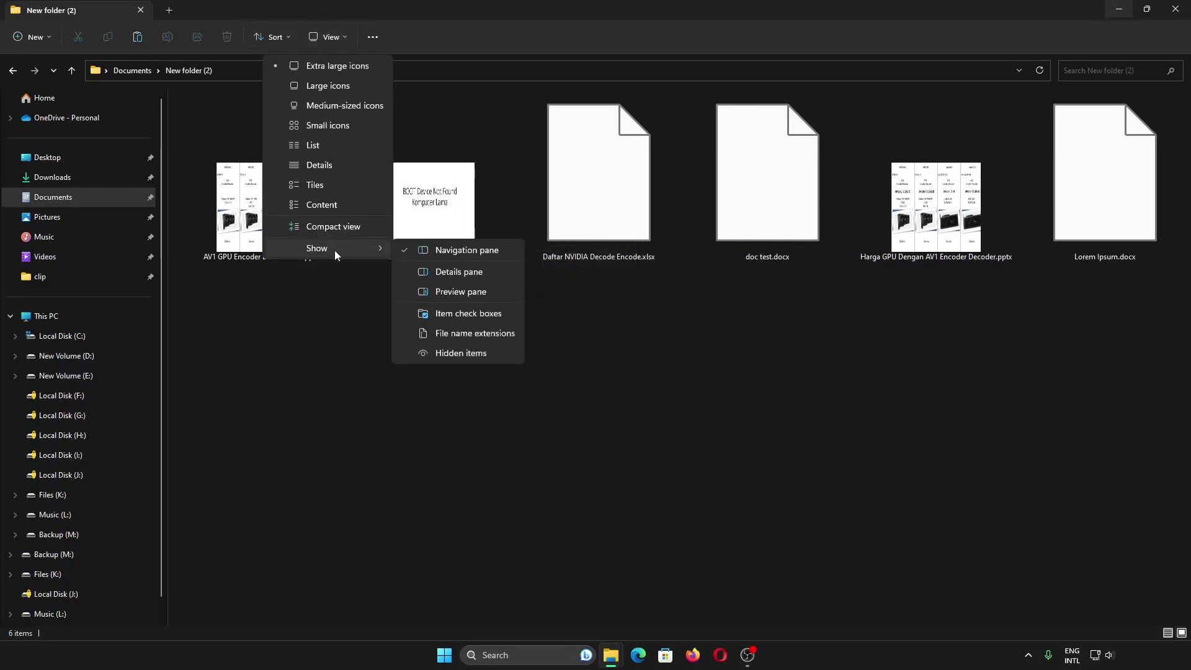
pyautogui.click(474, 292)
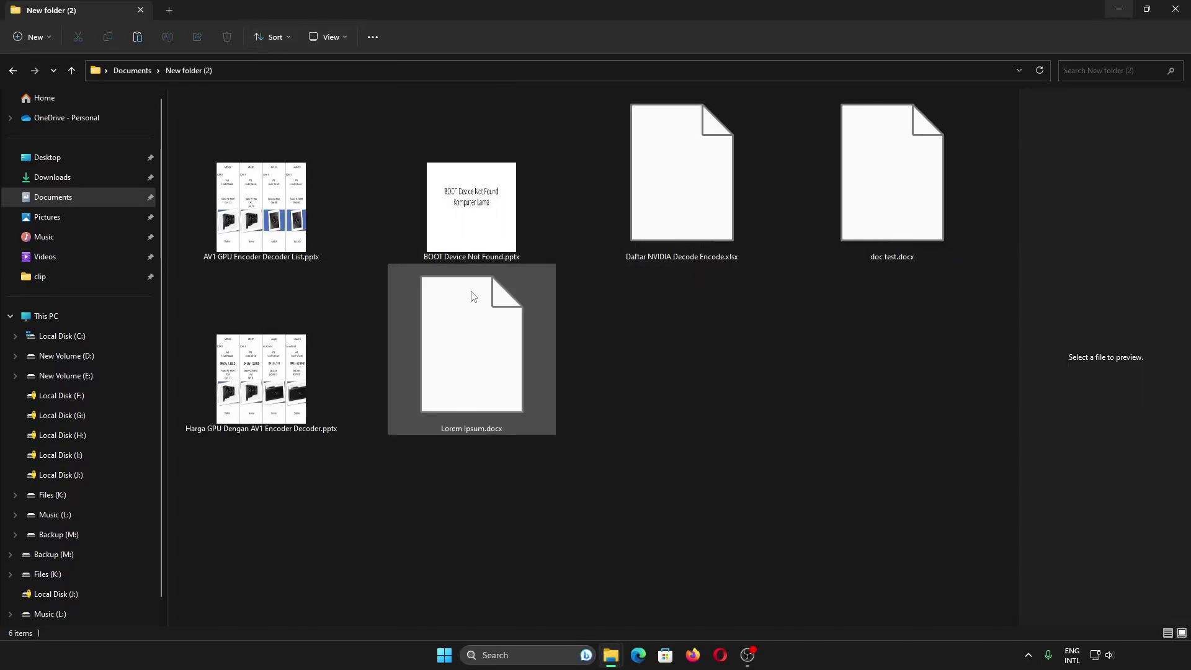
# Preview the slides of BOOT Device Not Found.pptx, and preview AV1 GPU Encoder Decoder List.pptx and Lorem Ipsum.docx.
pyautogui.click(481, 242)
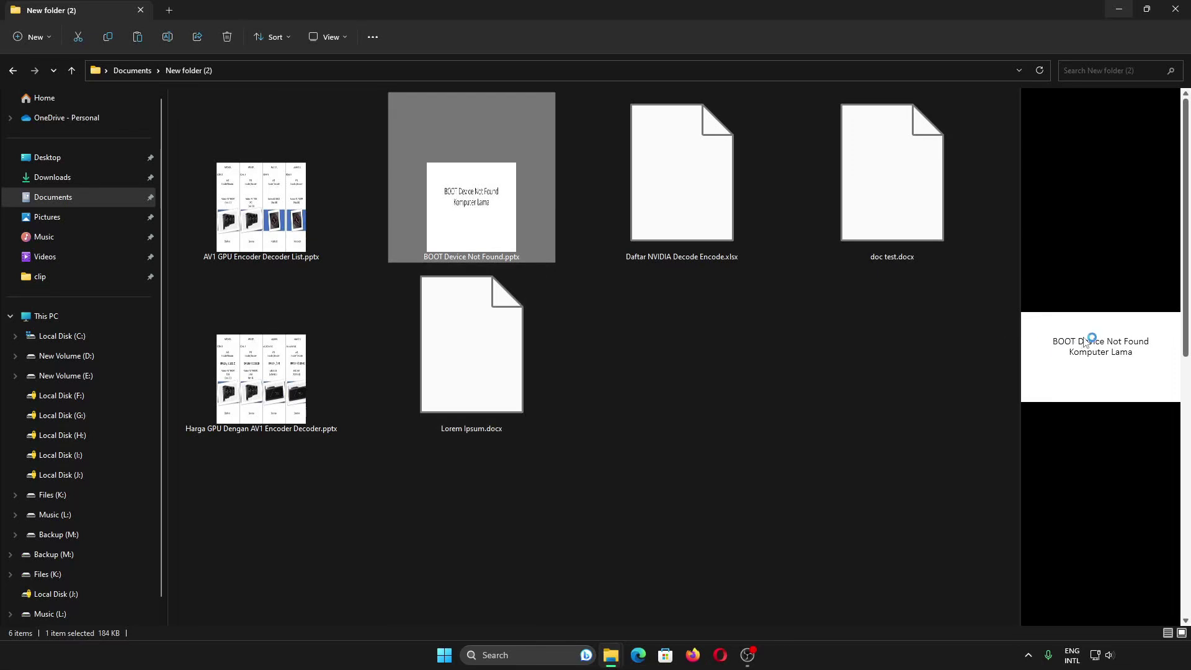
pyautogui.scroll(-1, 1086, 345)
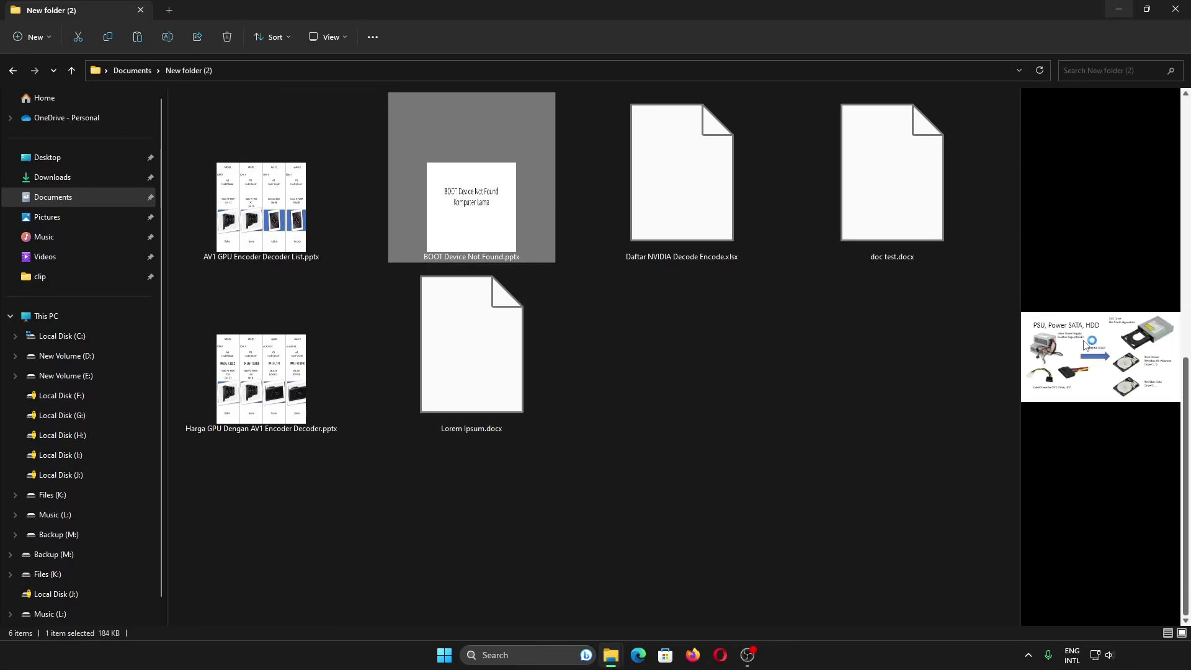
pyautogui.scroll(-3, 1084, 345)
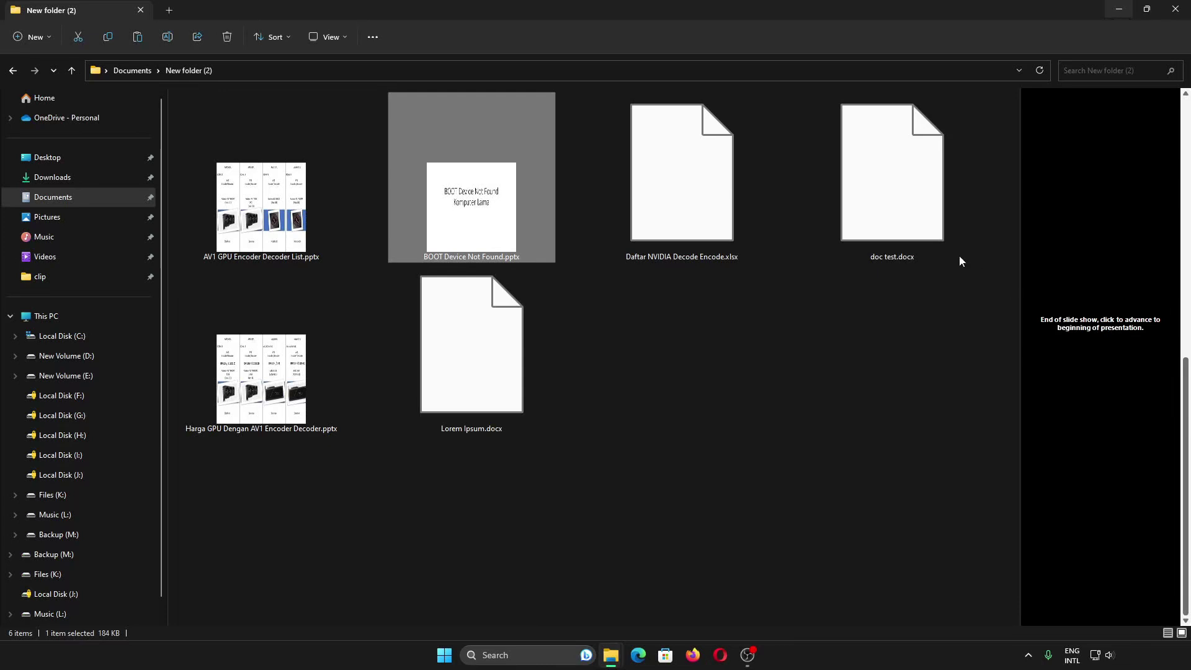
pyautogui.click(283, 225)
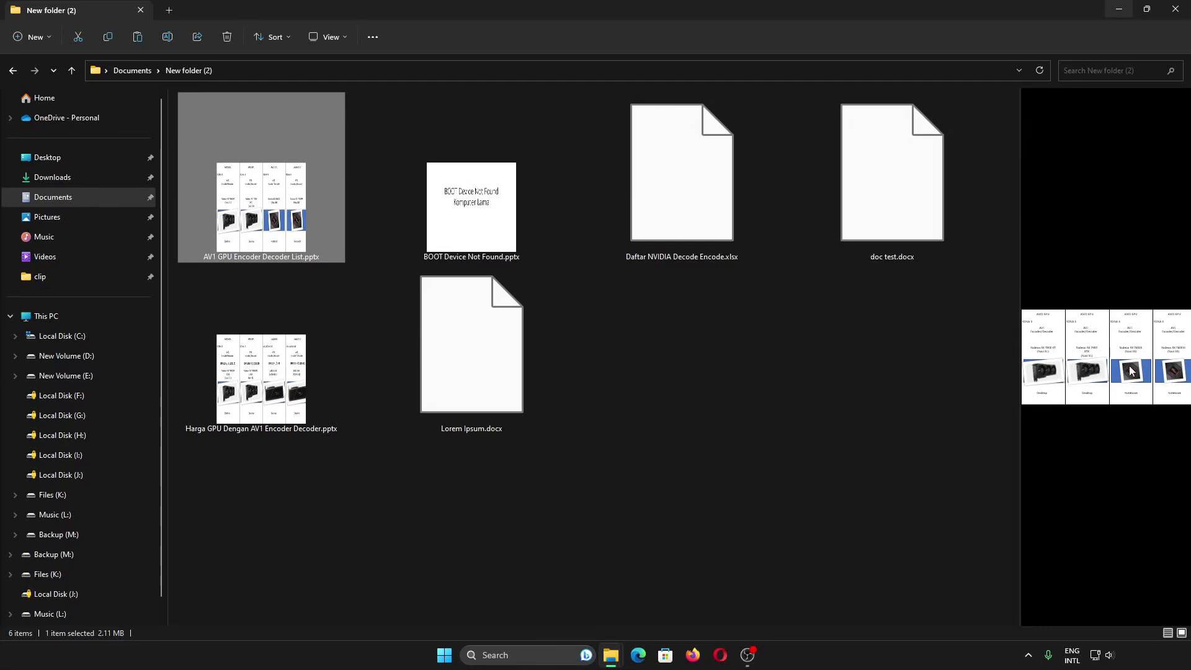
pyautogui.click(1126, 373)
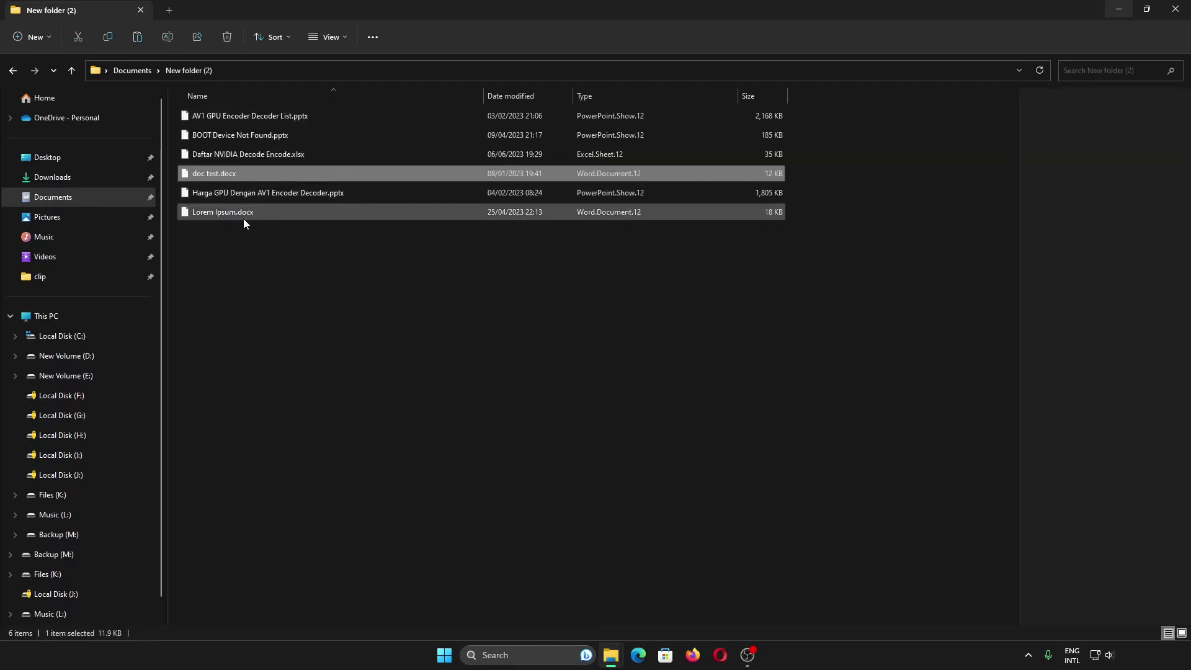
pyautogui.click(243, 217)
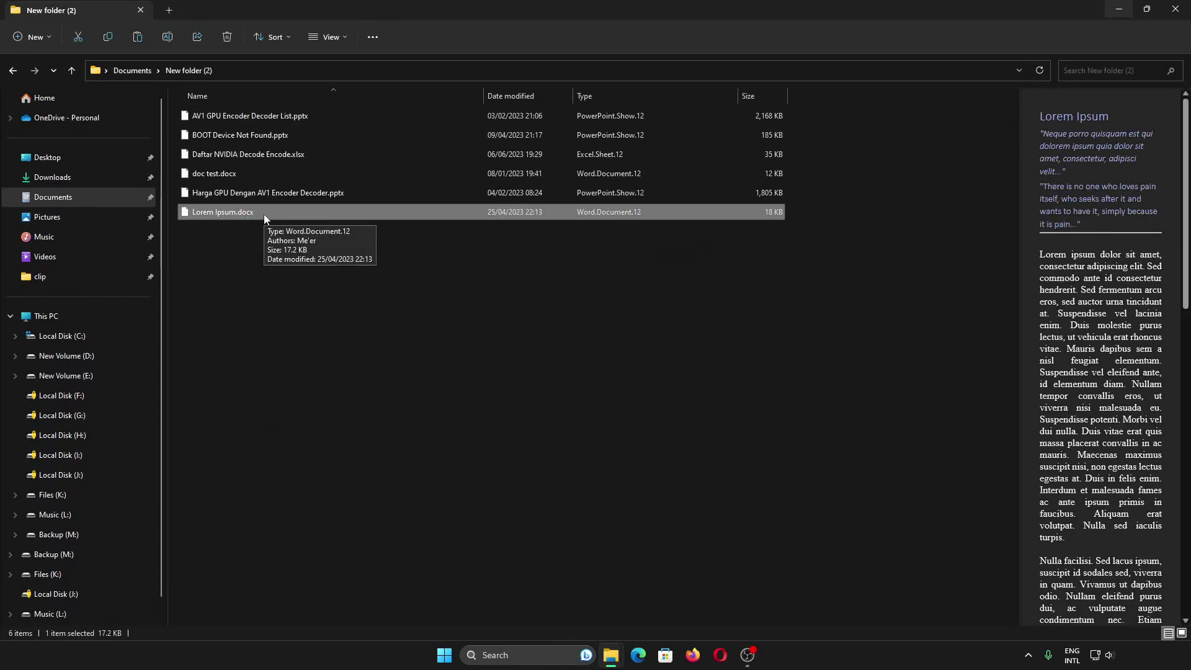
# Open Lorem Ipsum.docx with Word just once, and close the document.
pyautogui.doubleClick(263, 214)
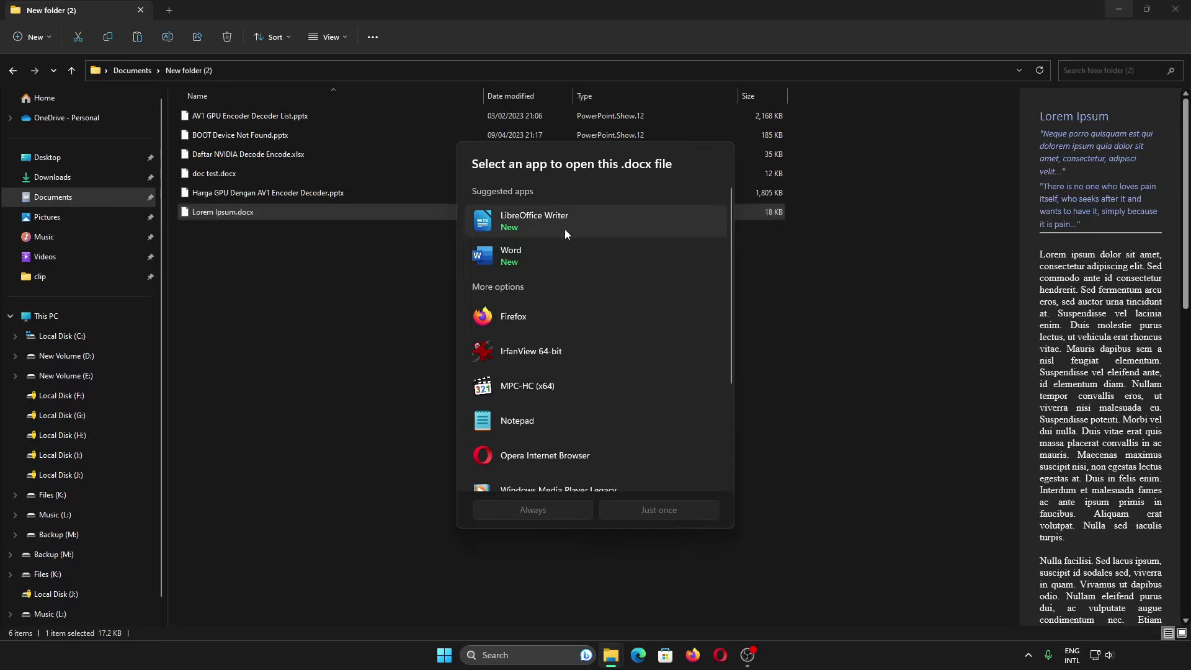
pyautogui.click(564, 268)
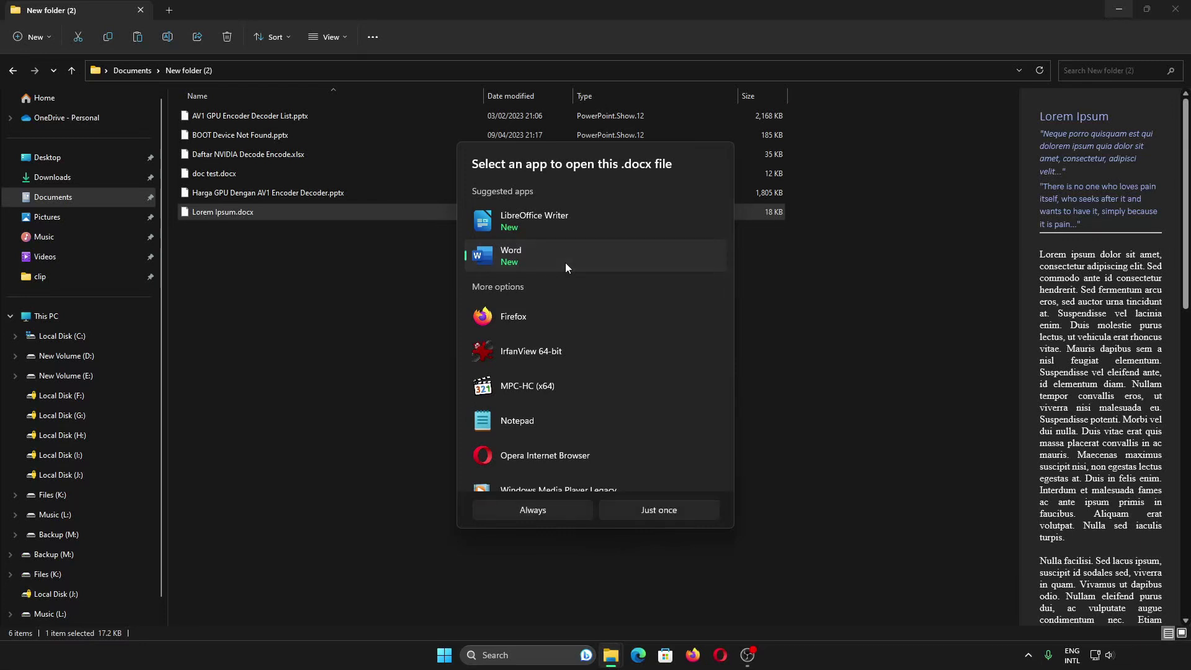
pyautogui.click(649, 516)
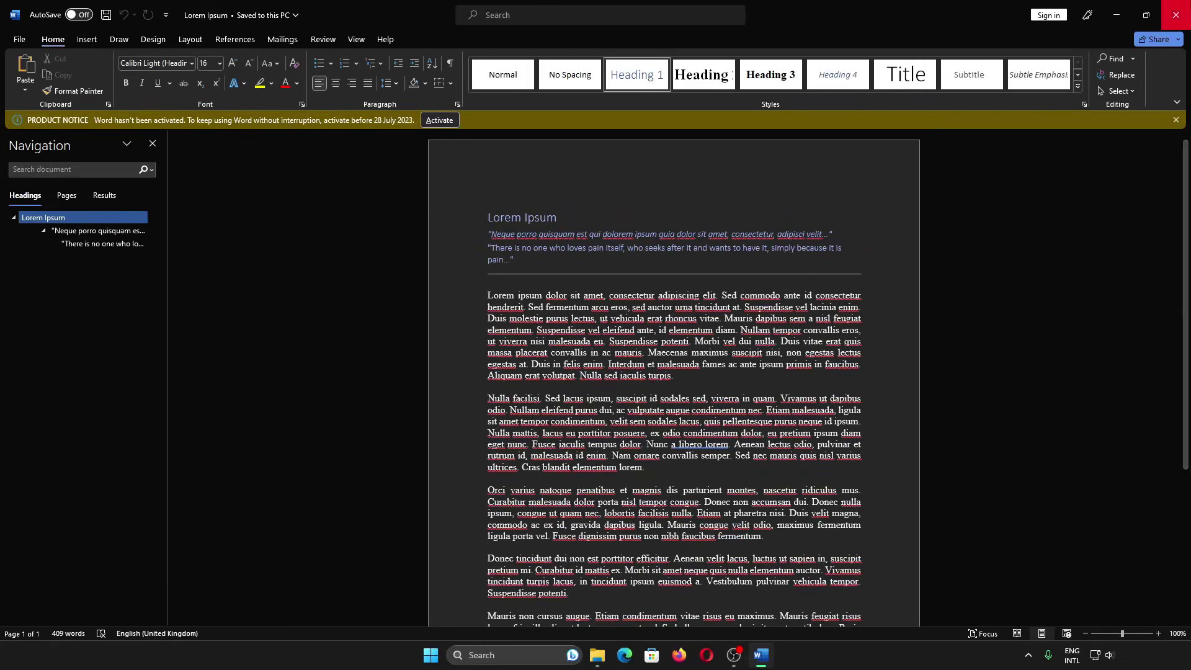
pyautogui.click(1176, 14)
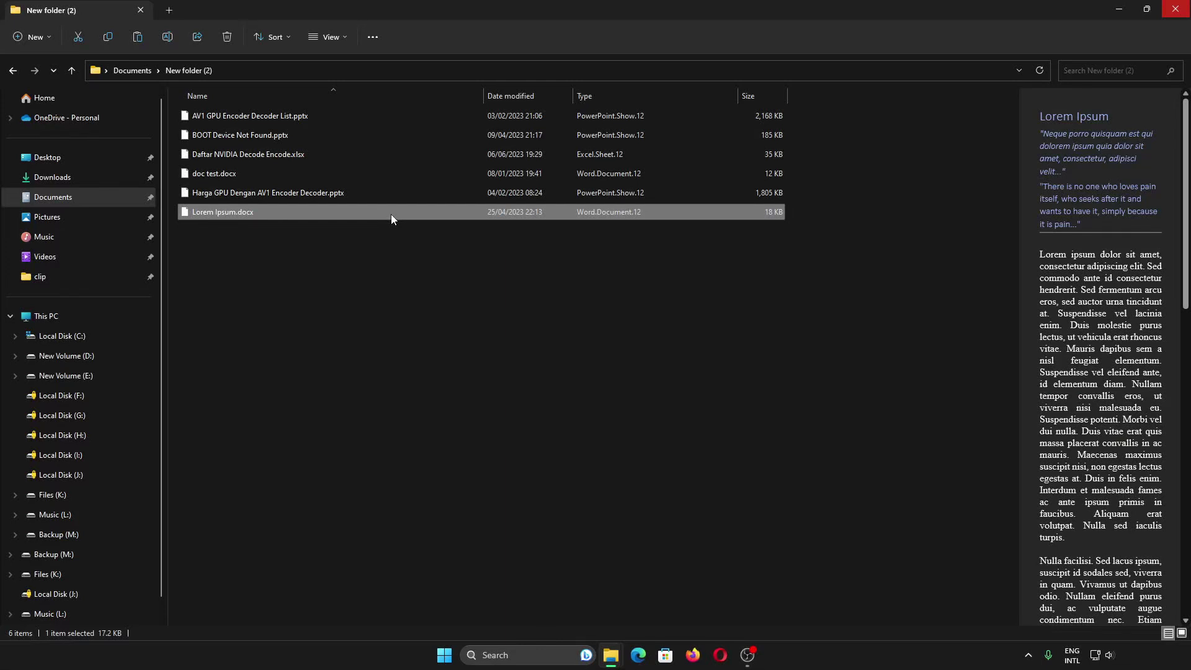
# Show the folder's files as a plain list, reopen Lorem Ipsum.docx with its default app and close it.
pyautogui.scroll(3, 274, 220)
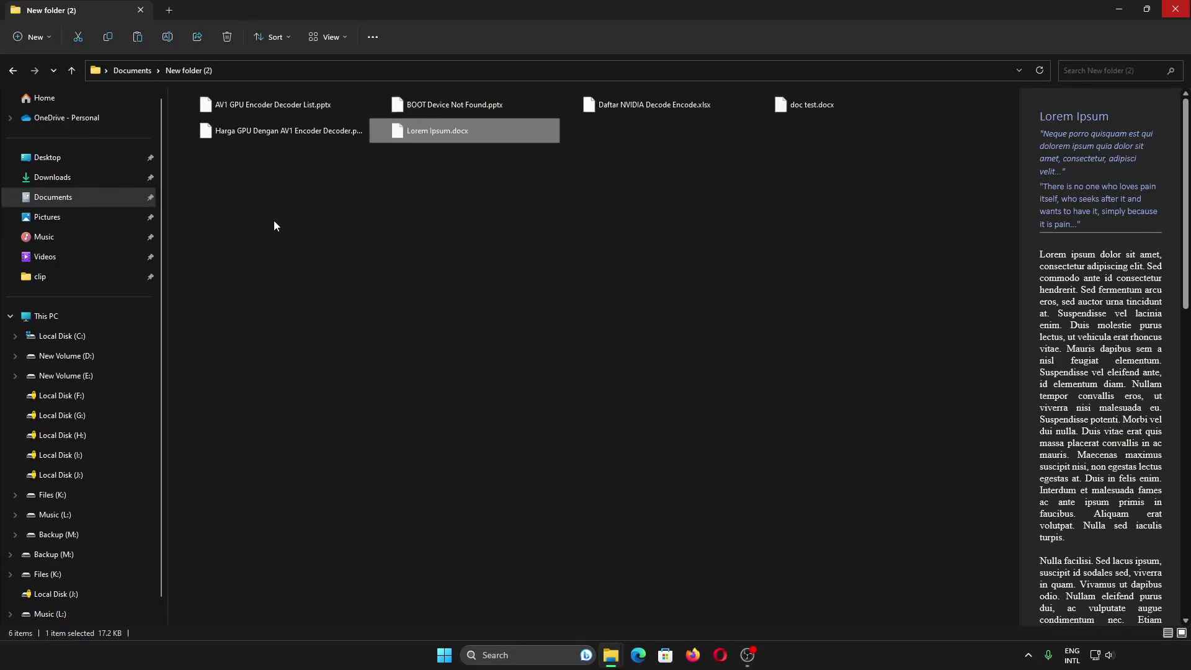
pyautogui.scroll(-1, 275, 226)
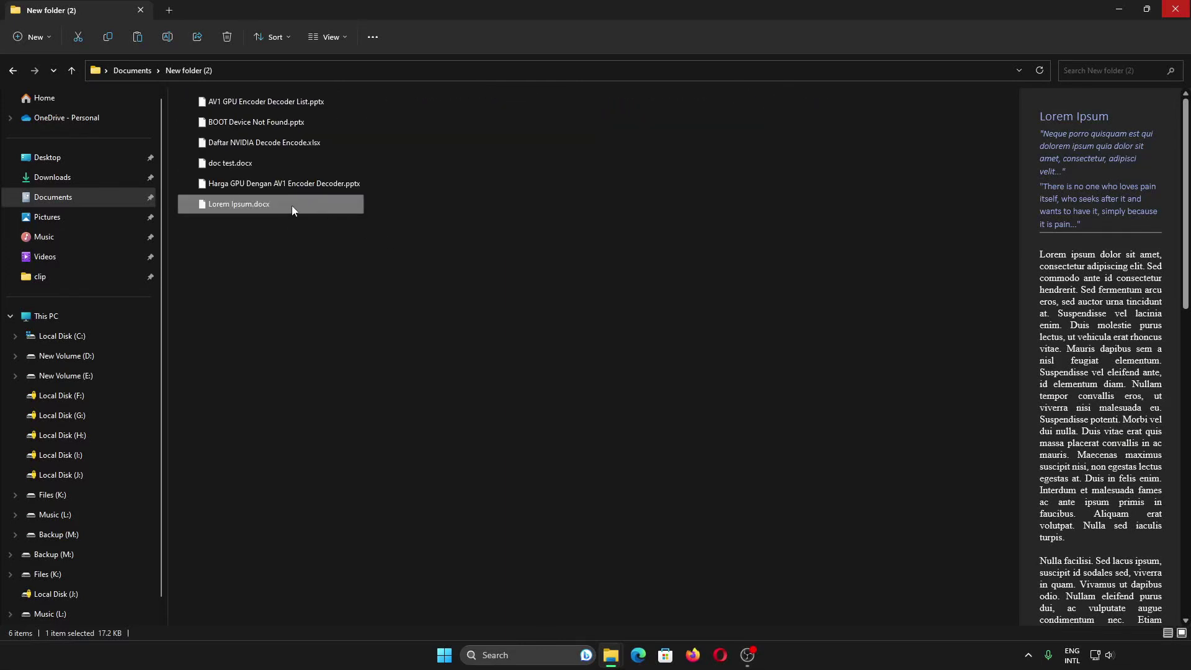
pyautogui.doubleClick(264, 205)
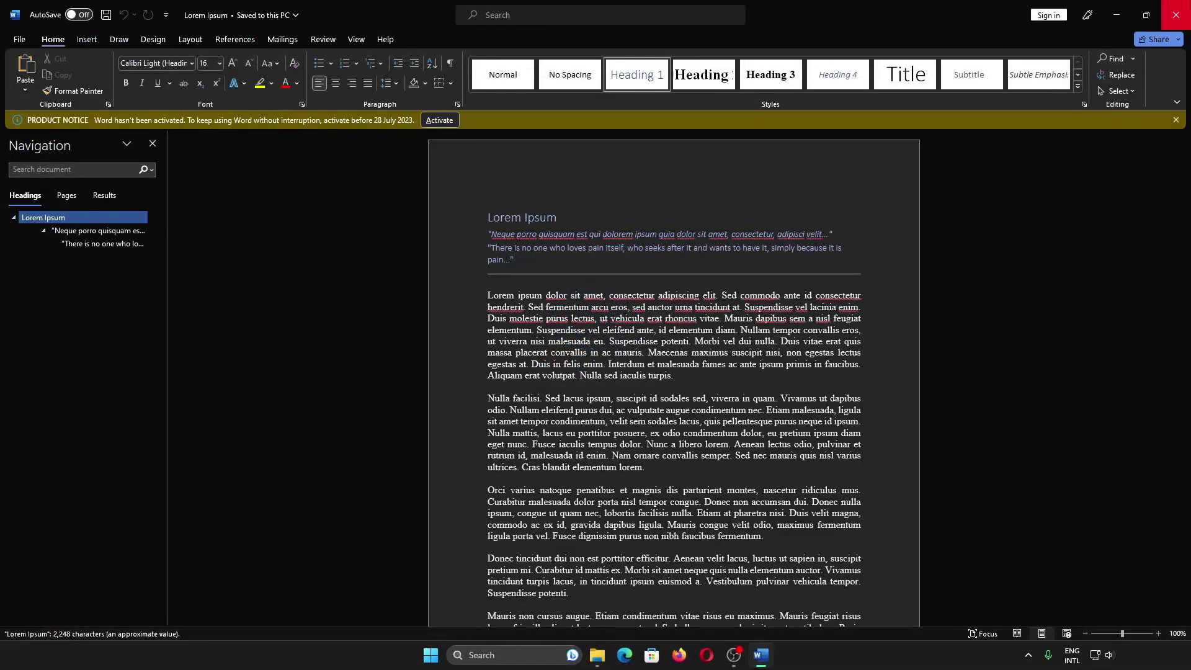
pyautogui.click(1176, 14)
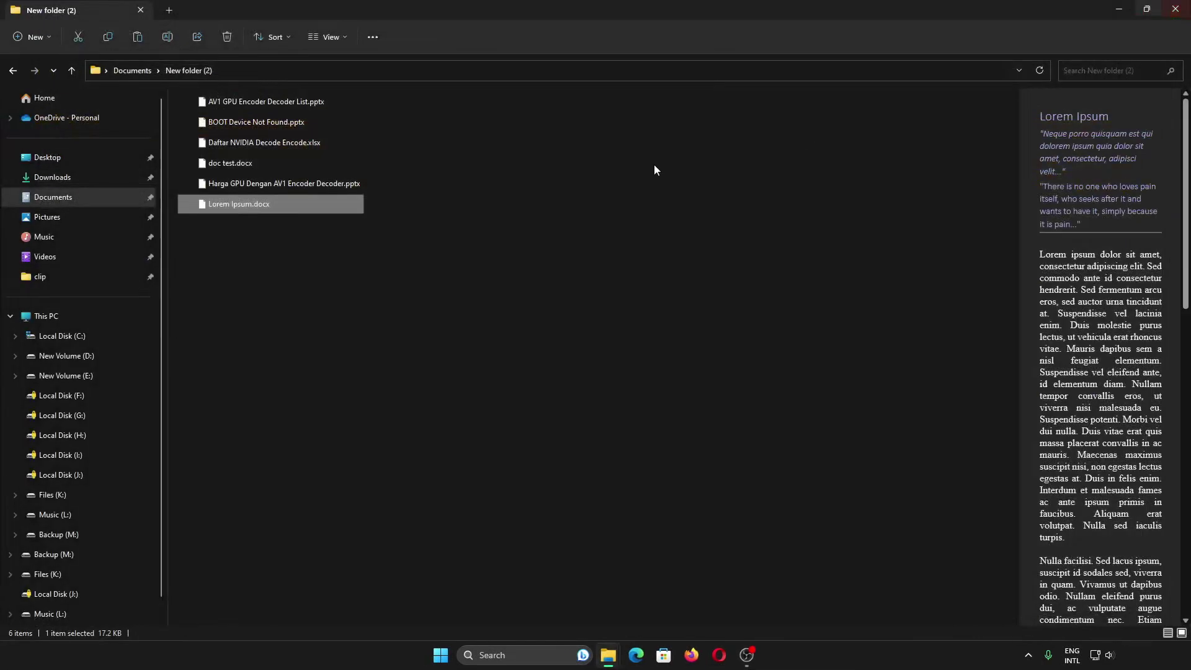
# Explicitly choose Word as the app to open Lorem Ipsum.docx with, and close the document again.
pyautogui.rightClick(261, 206)
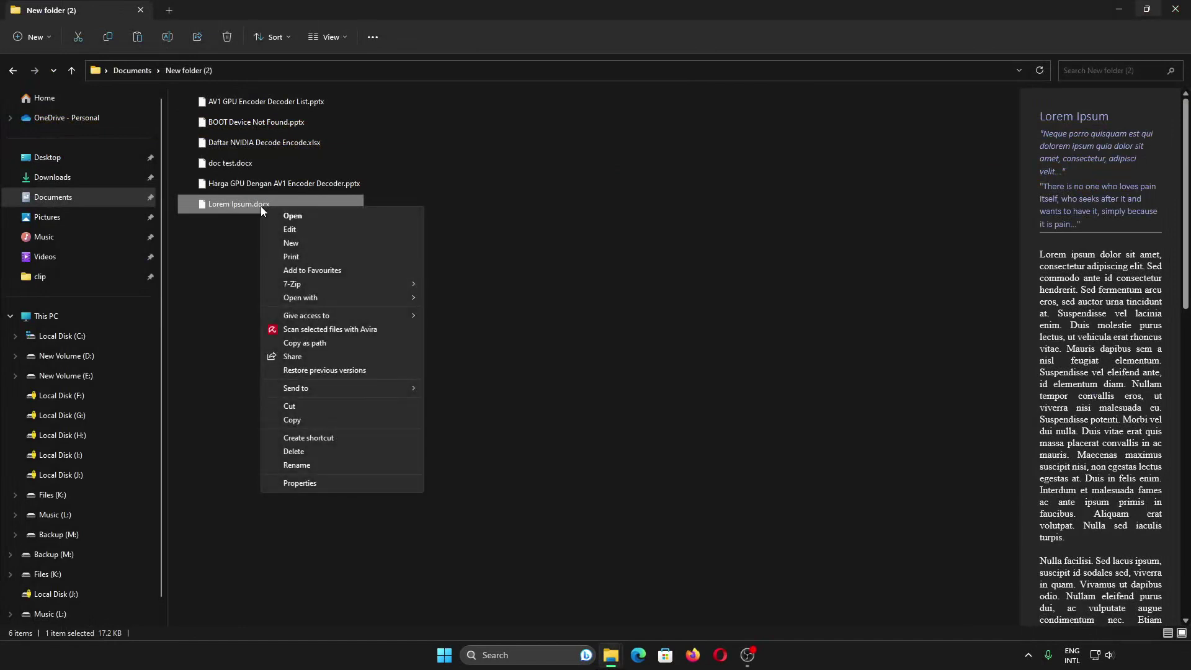
pyautogui.moveTo(351, 303)
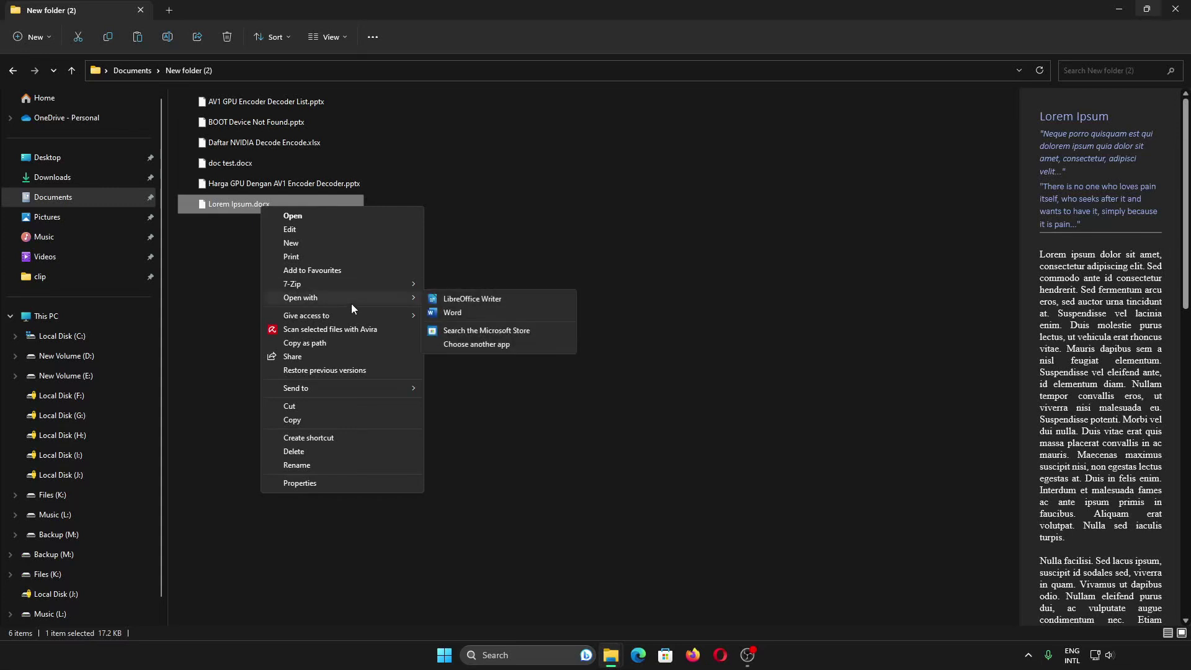
pyautogui.click(479, 314)
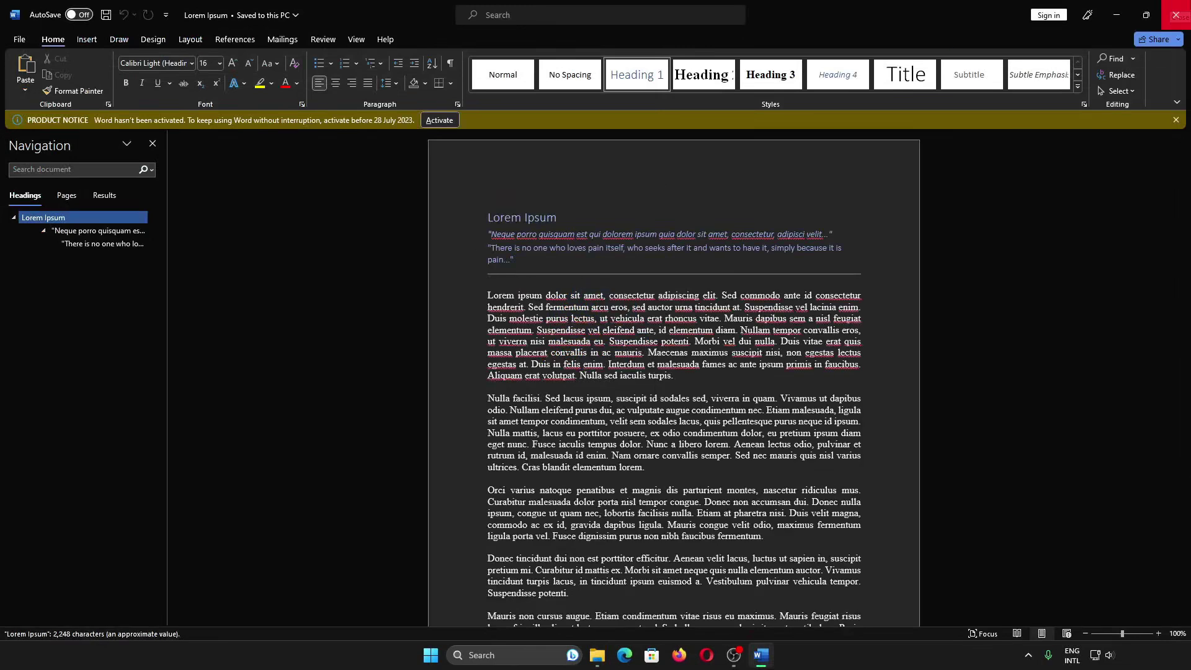
pyautogui.click(1176, 15)
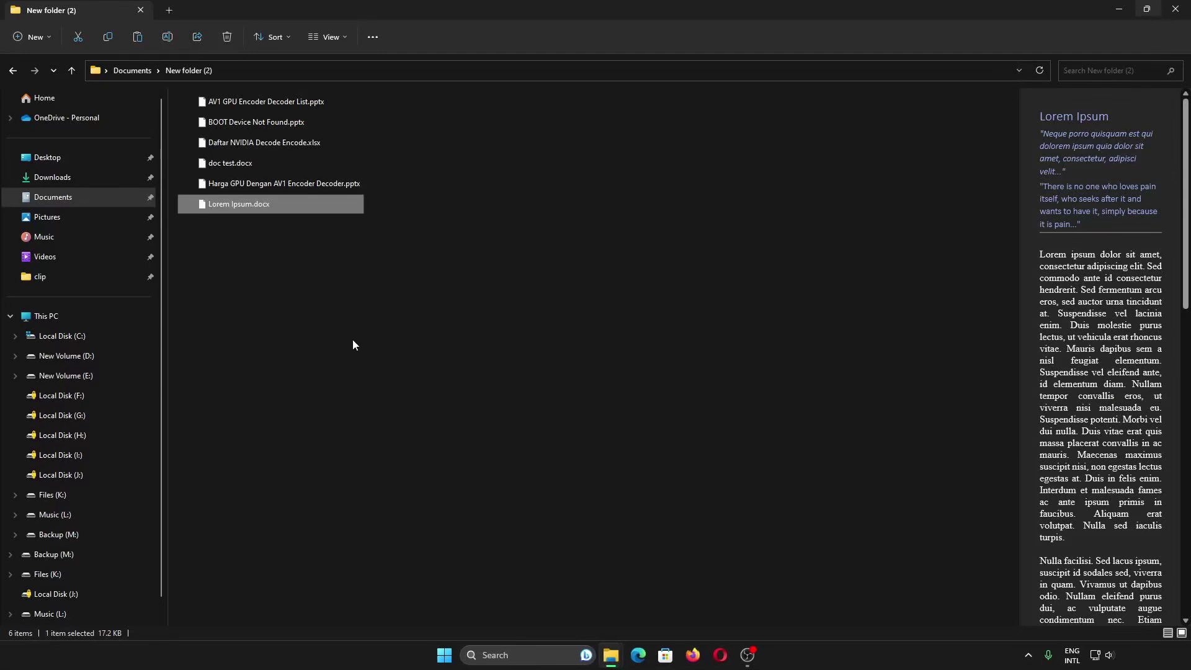
# Enlarge the file icons to examine their thumbnails, and reduce them to a small thumbnail size.
pyautogui.keyDown('ctrl'); pyautogui.scroll(2, 289, 210); pyautogui.keyUp('ctrl')
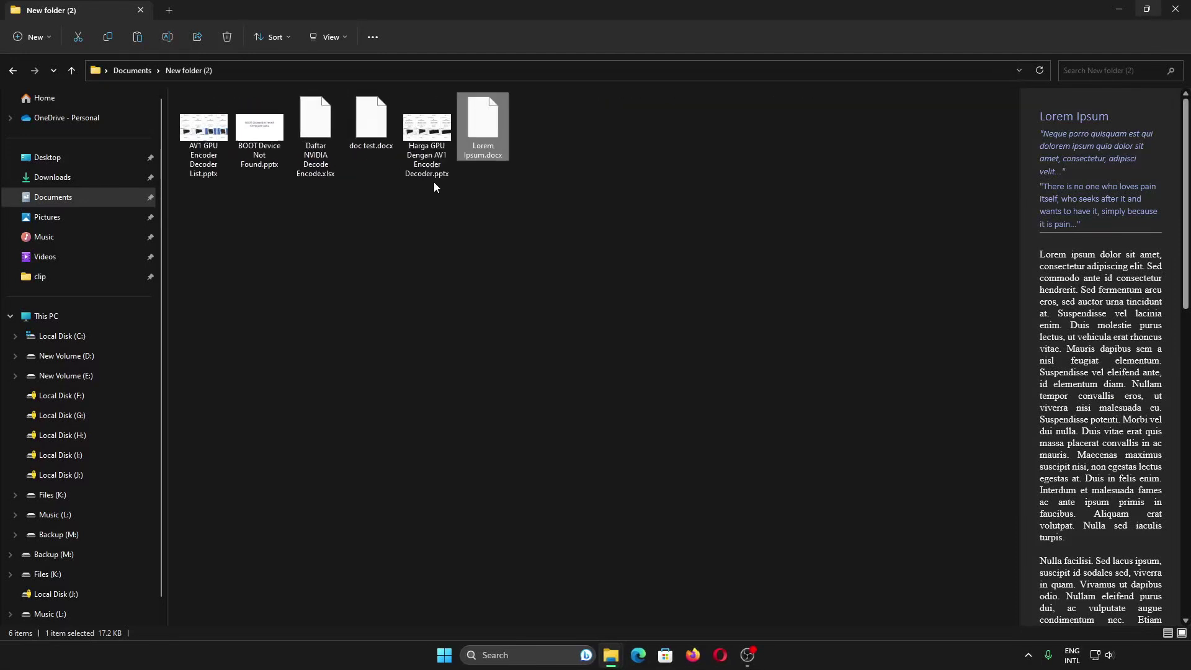
pyautogui.keyDown('ctrl'); pyautogui.scroll(4, 441, 181); pyautogui.keyUp('ctrl')
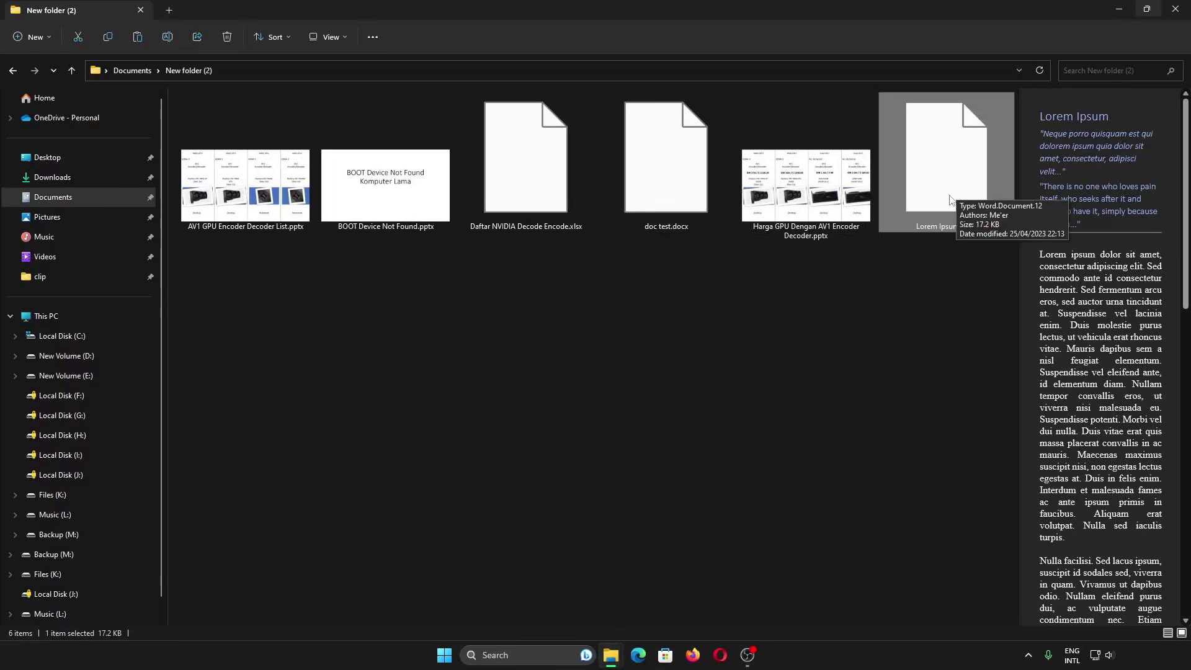
pyautogui.keyDown('ctrl'); pyautogui.scroll(-3, 747, 324); pyautogui.keyUp('ctrl')
pyautogui.keyDown('ctrl'); pyautogui.scroll(-2, 494, 298); pyautogui.keyUp('ctrl')
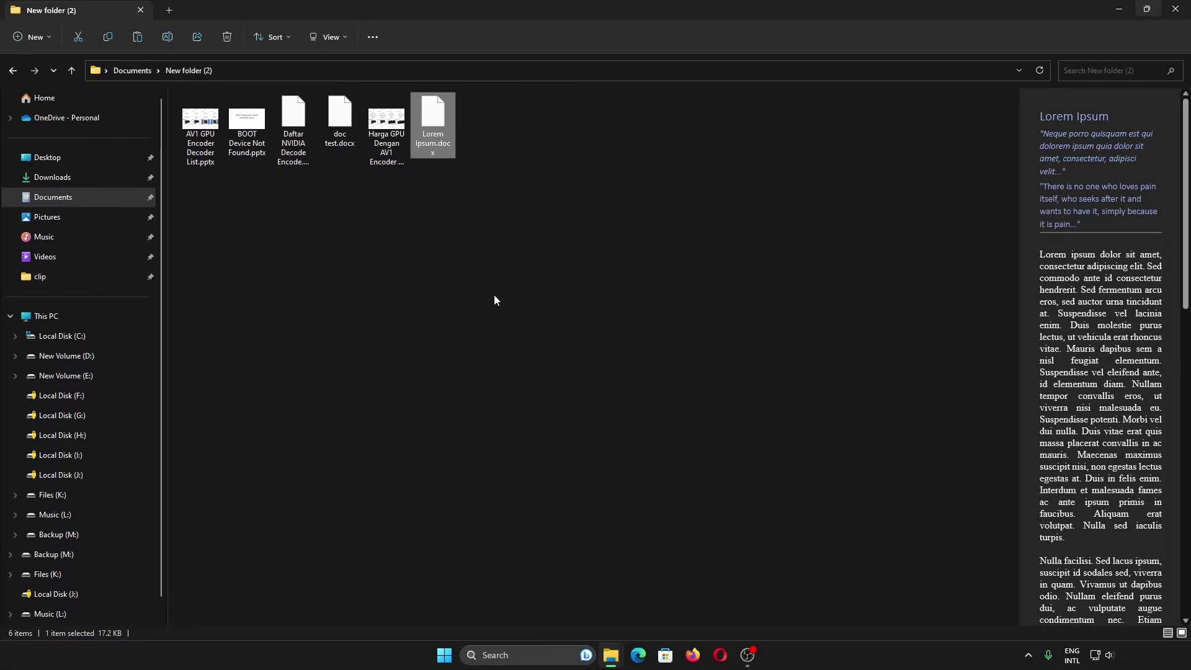
# Refresh the folder, and open doc test.docx with its default app and close it.
pyautogui.click(477, 296)
pyautogui.rightClick(477, 296)
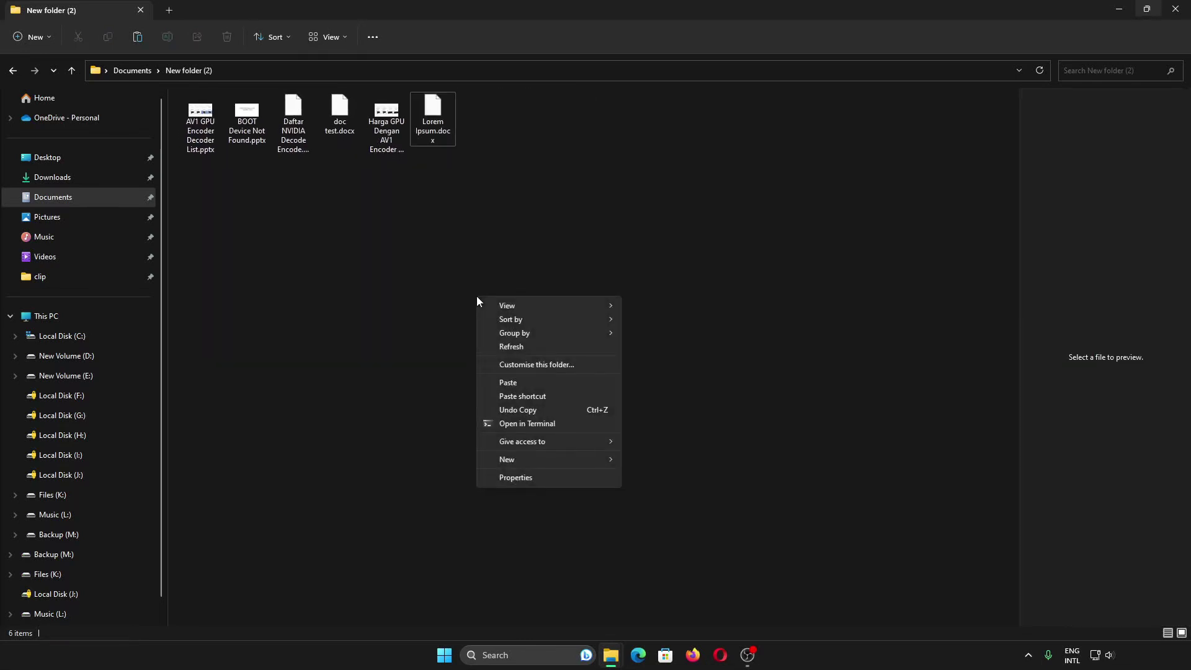
pyautogui.click(515, 343)
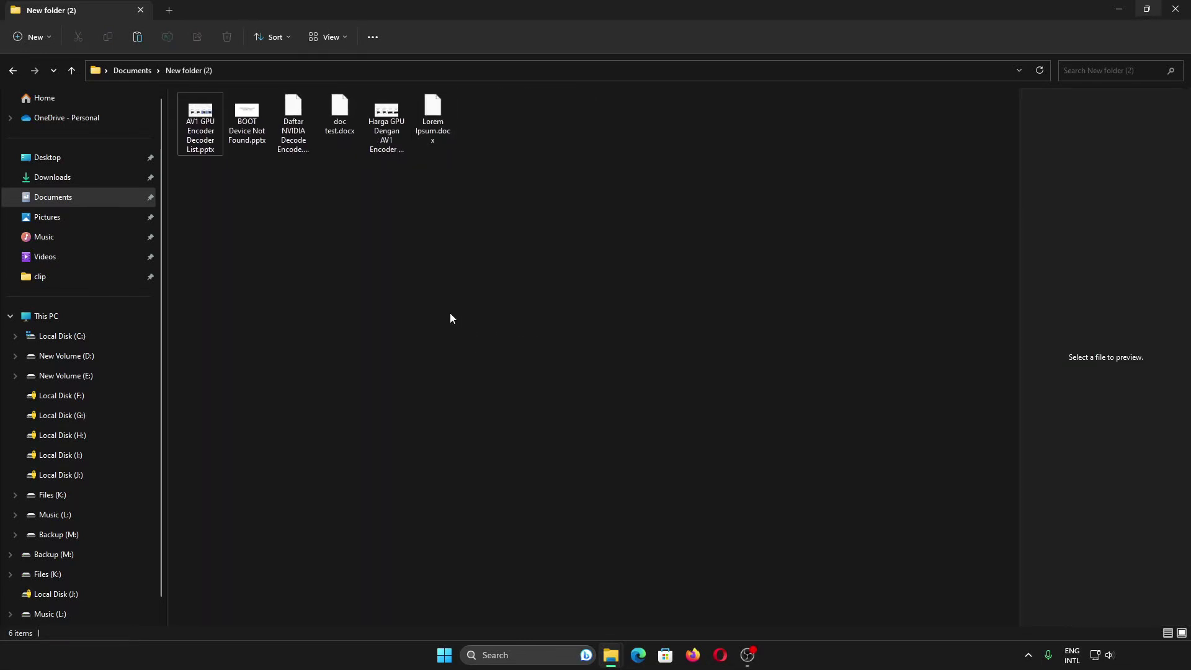
pyautogui.doubleClick(339, 119)
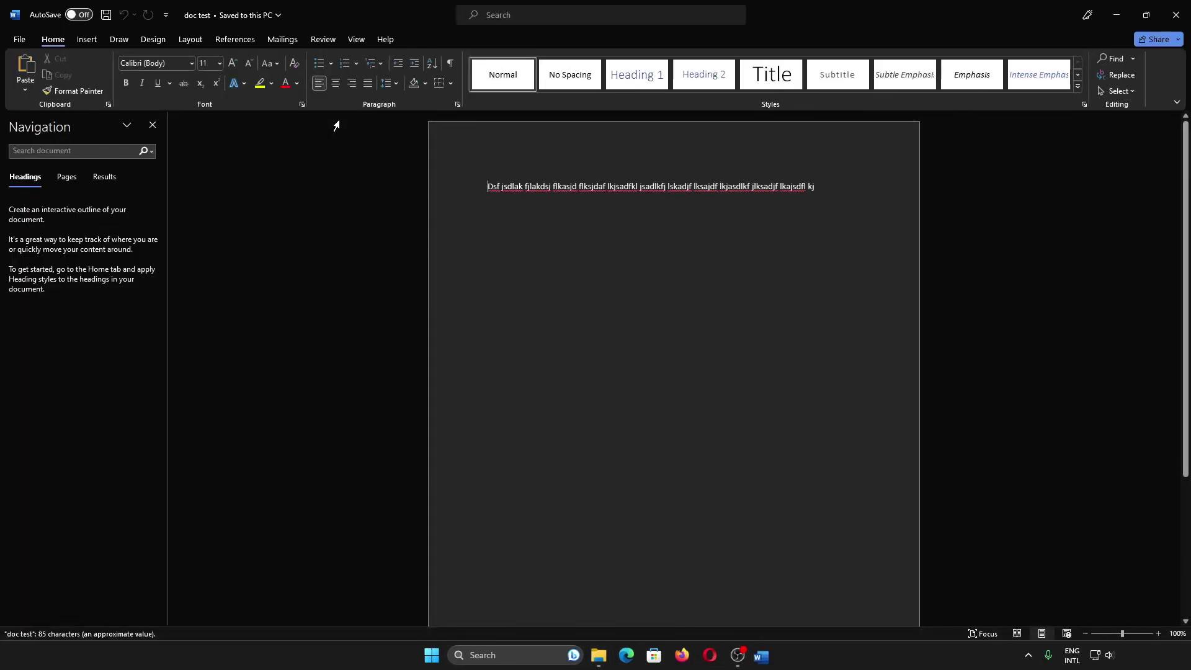
pyautogui.click(1177, 14)
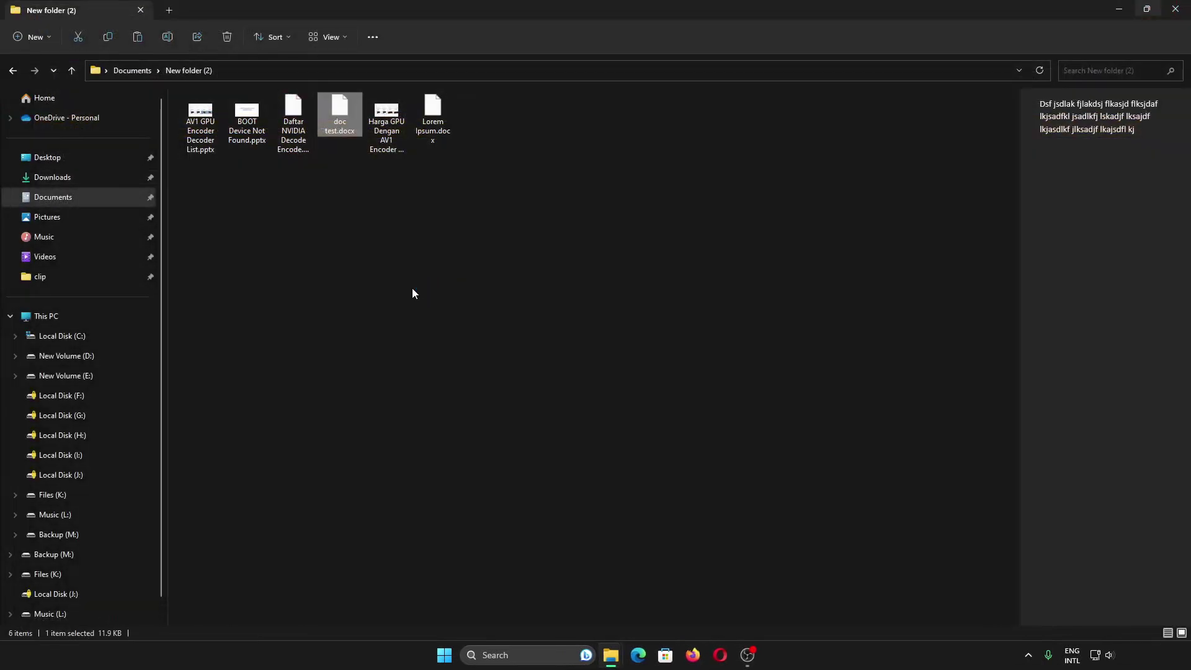
# Open Daftar NVIDIA Decode Encode.xlsx with Excel as the permanent app for .xlsx files, and return to File Explorer.
pyautogui.doubleClick(297, 142)
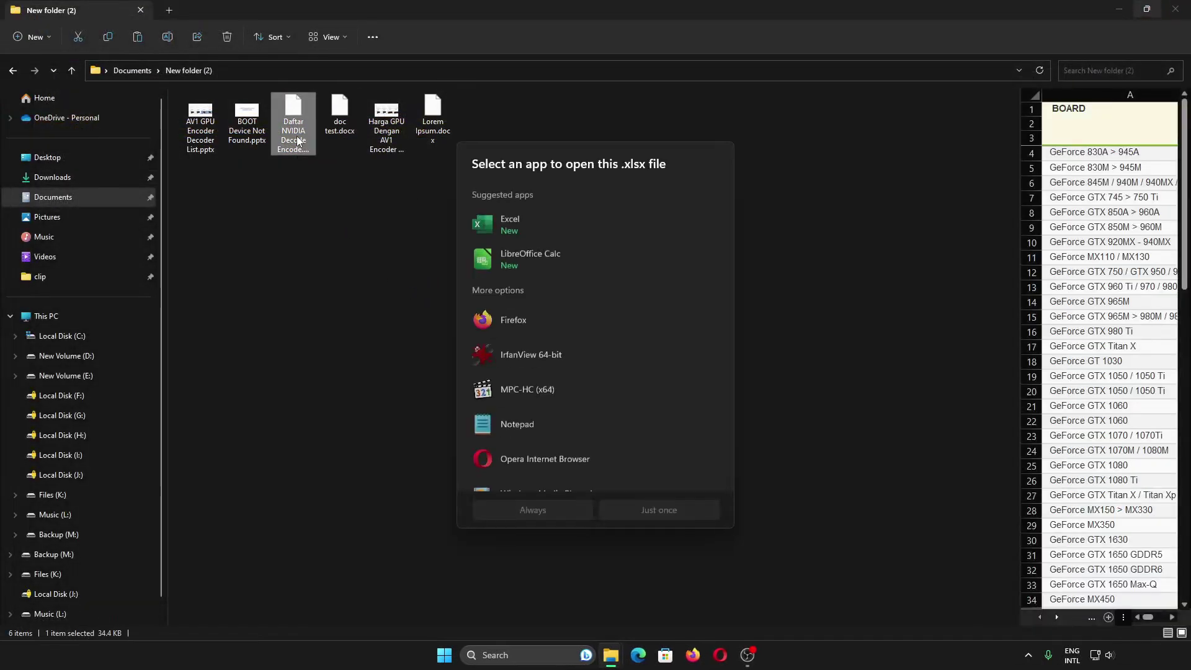
pyautogui.click(520, 233)
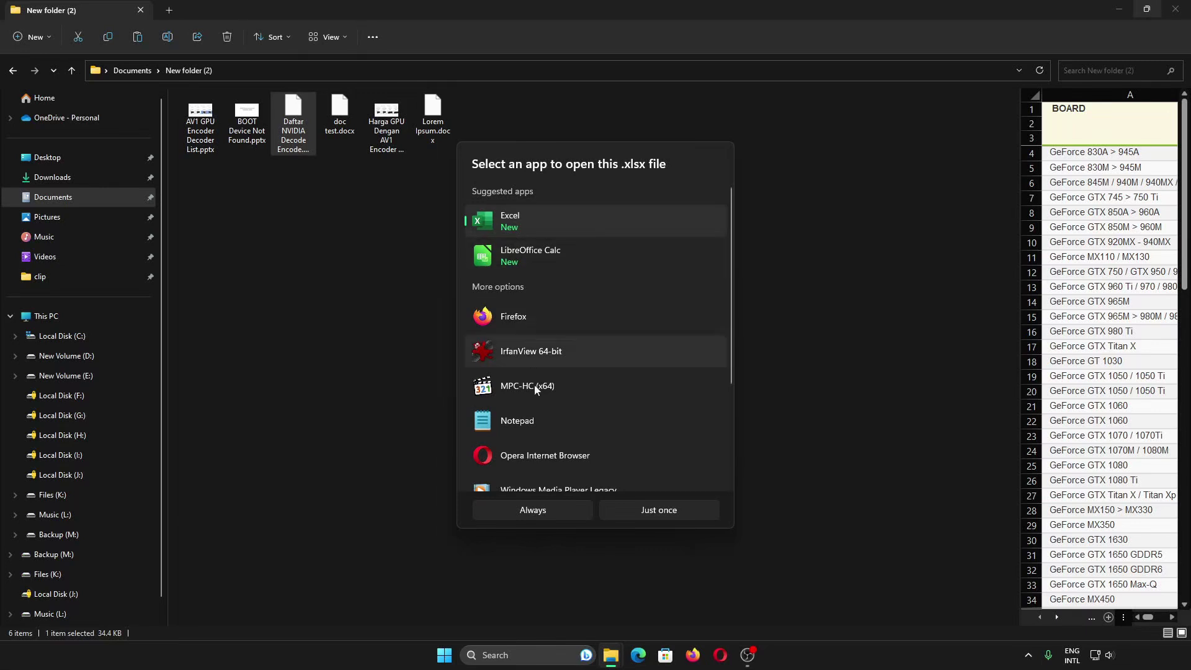
pyautogui.click(548, 512)
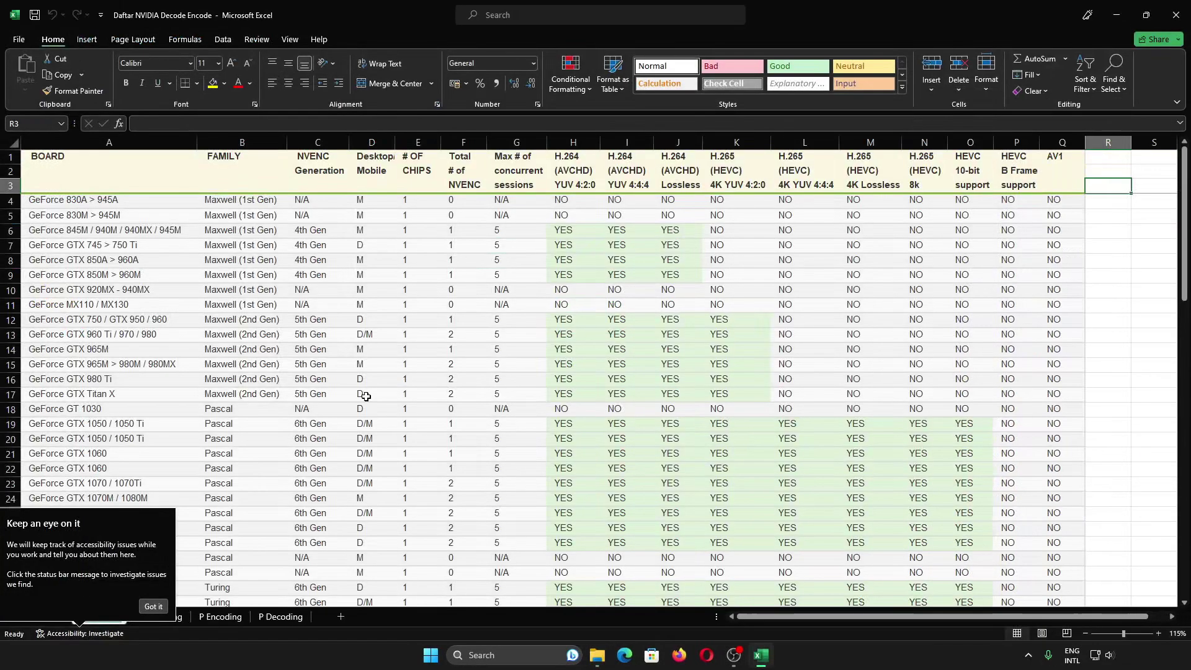
pyautogui.moveTo(436, 12); pyautogui.dragTo(424, 276)
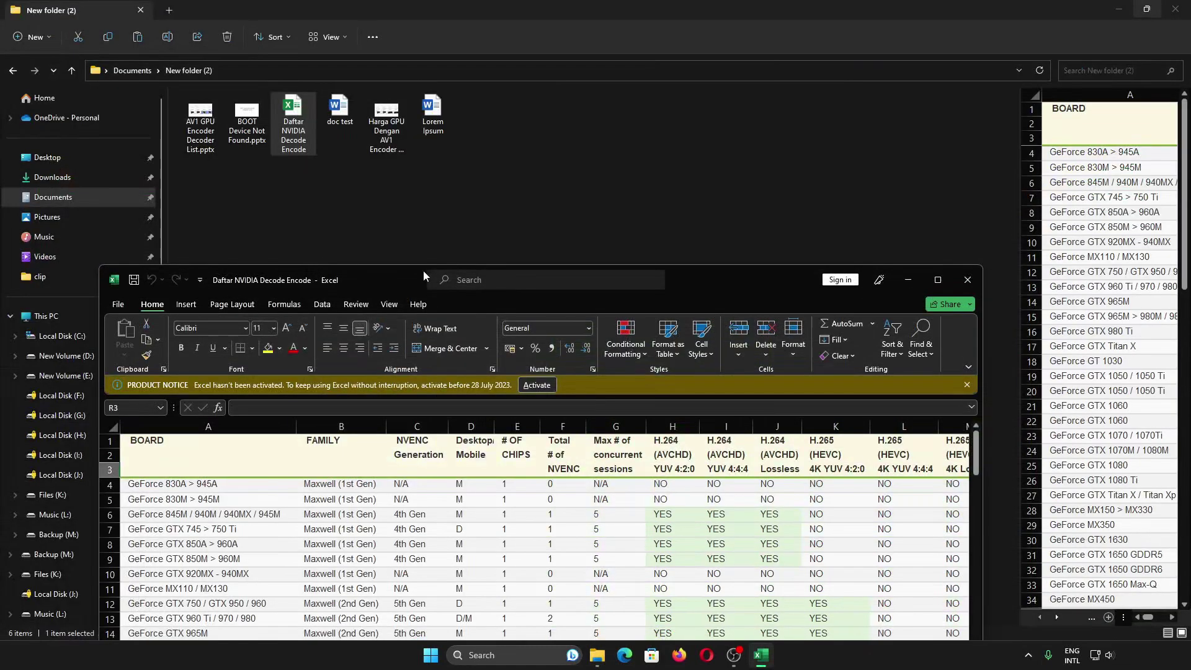
pyautogui.click(402, 216)
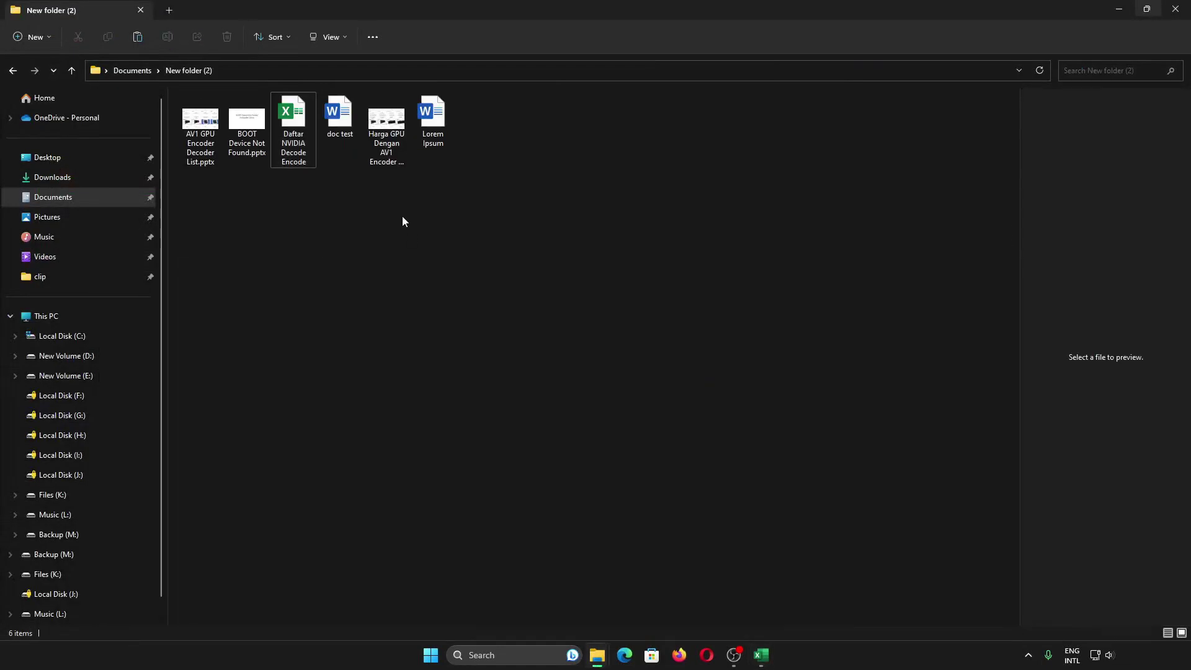
# Vary the file icon size between large thumbnails and a small list to compare the Office file icons, ending at a small thumbnail size.
pyautogui.scroll(4, 404, 221)
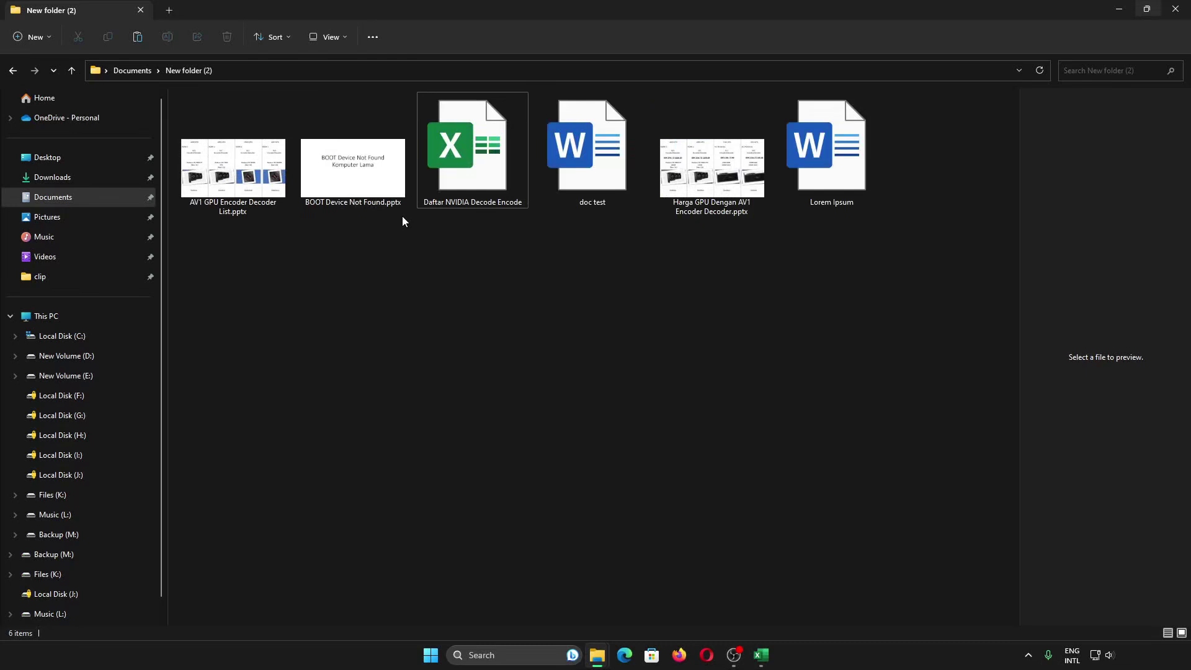
pyautogui.scroll(-4, 403, 219)
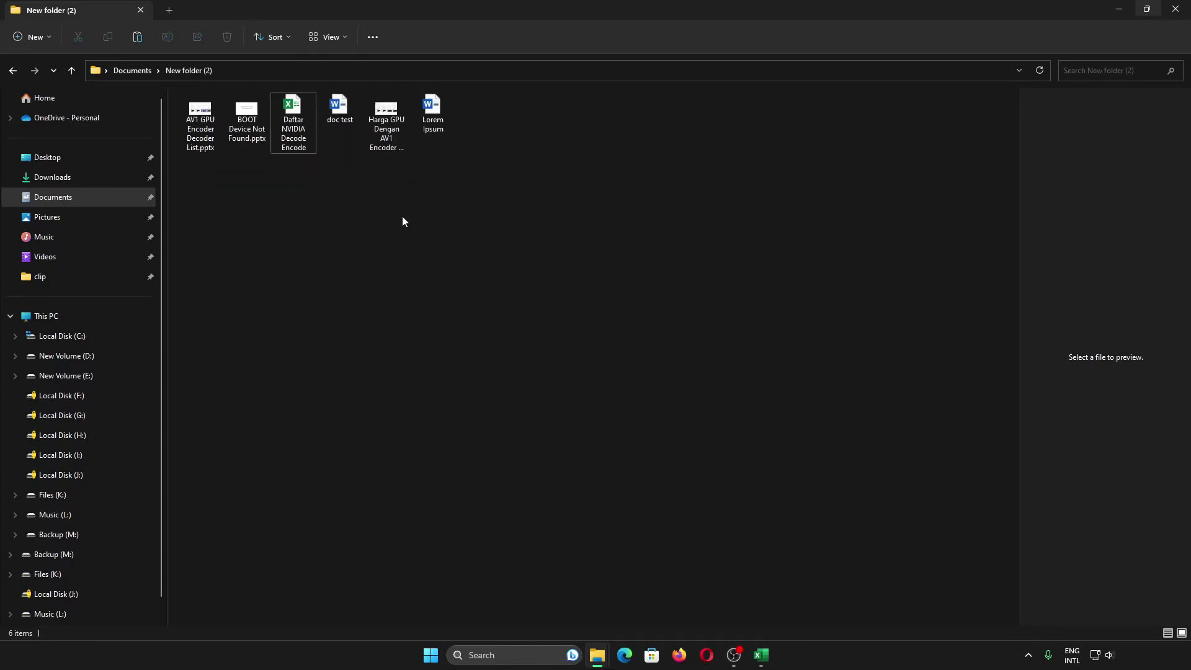
pyautogui.scroll(-1, 402, 222)
pyautogui.scroll(-2, 402, 222)
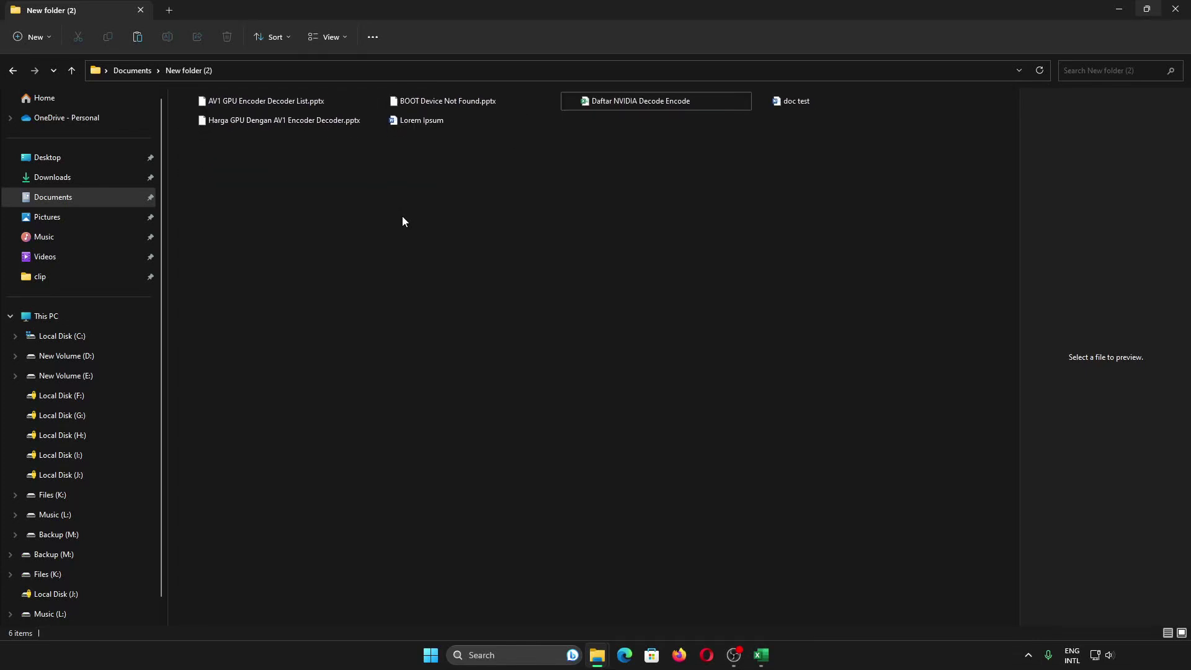
pyautogui.scroll(-1, 402, 221)
pyautogui.scroll(3, 402, 222)
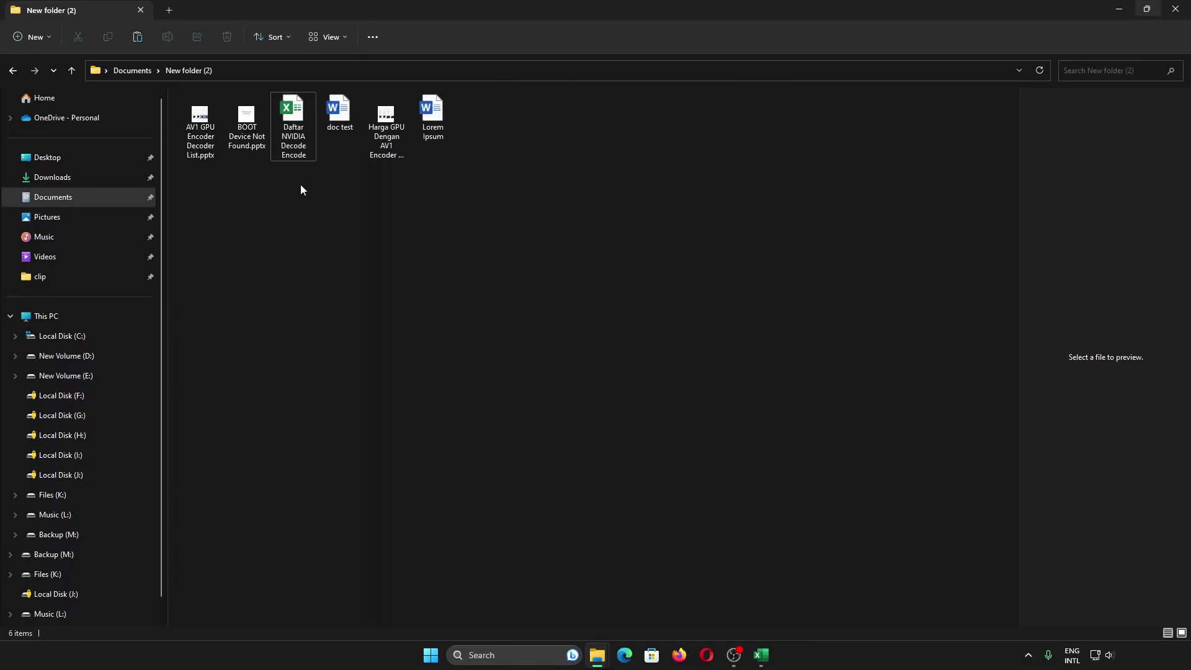
pyautogui.click(256, 144)
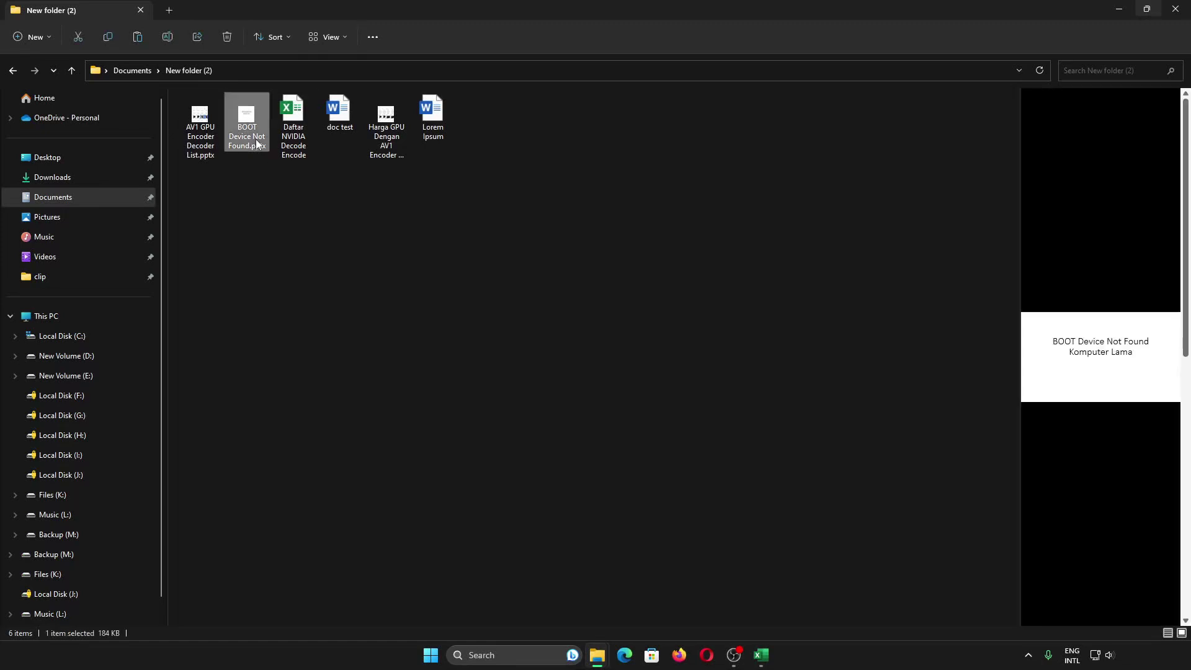
pyautogui.doubleClick(256, 144)
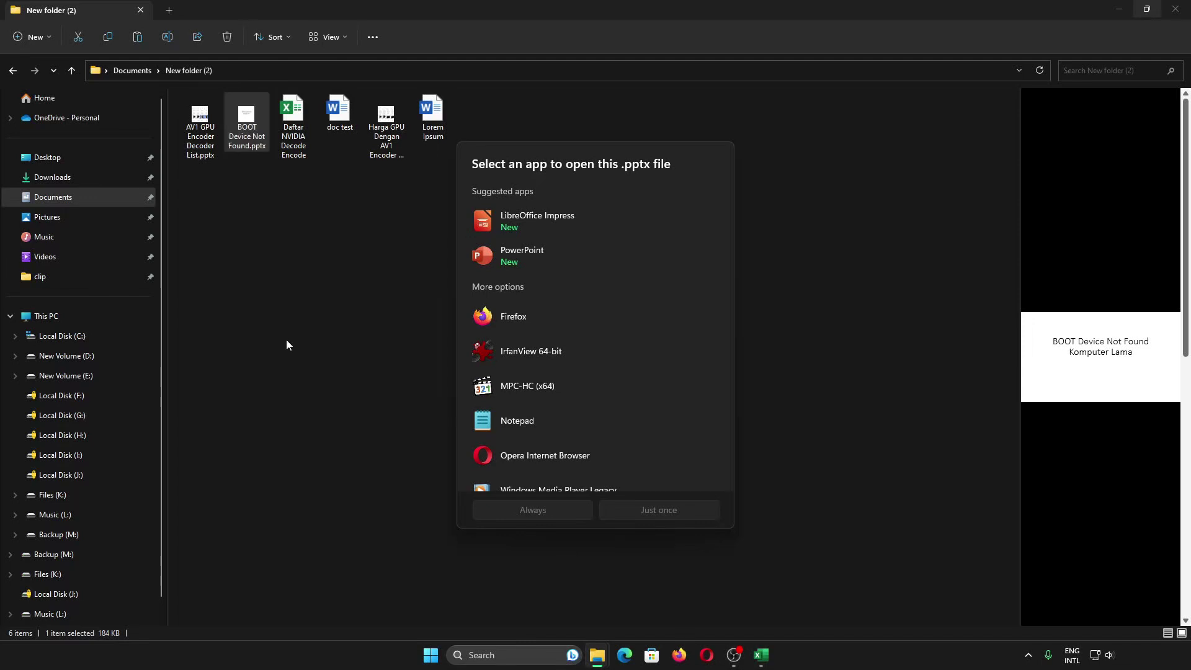
pyautogui.click(527, 261)
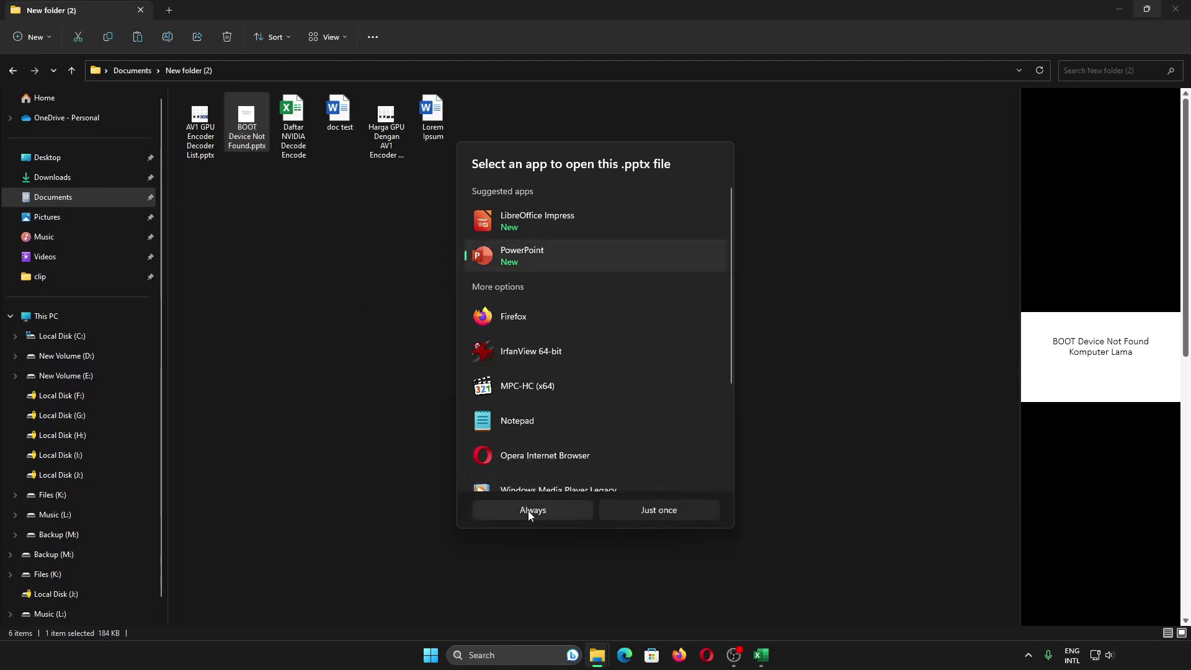
pyautogui.click(262, 433)
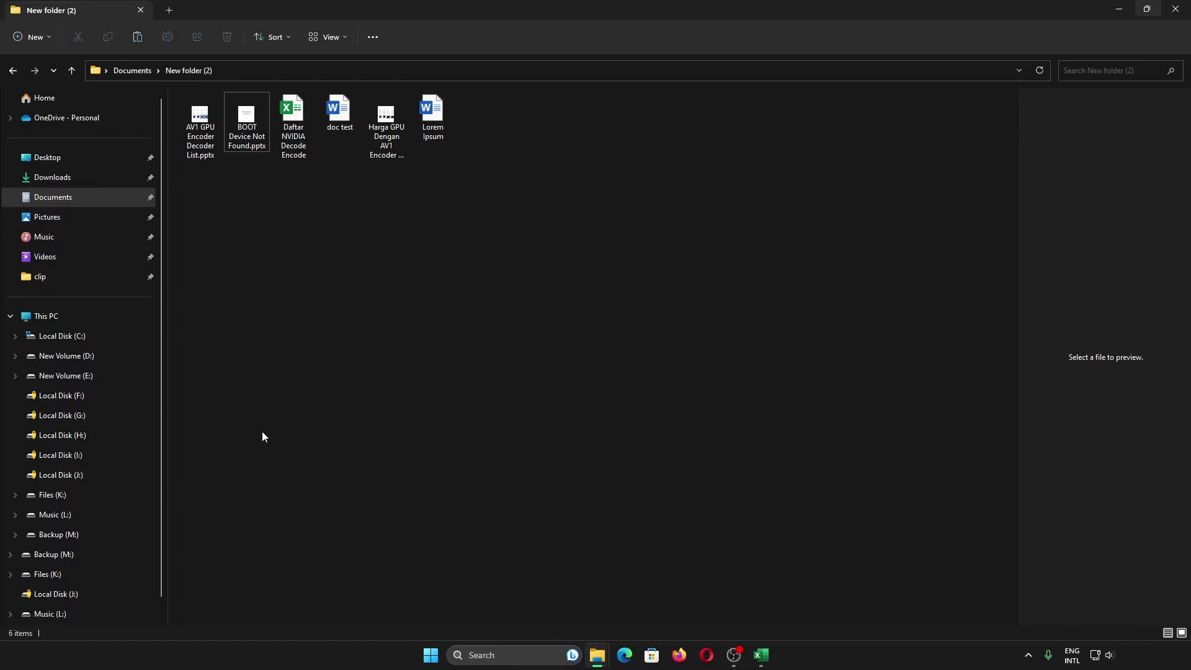
# Open the Default apps page in Windows Settings, and find PowerPoint's file type defaults by searching the apps for "power".
pyautogui.press('super')
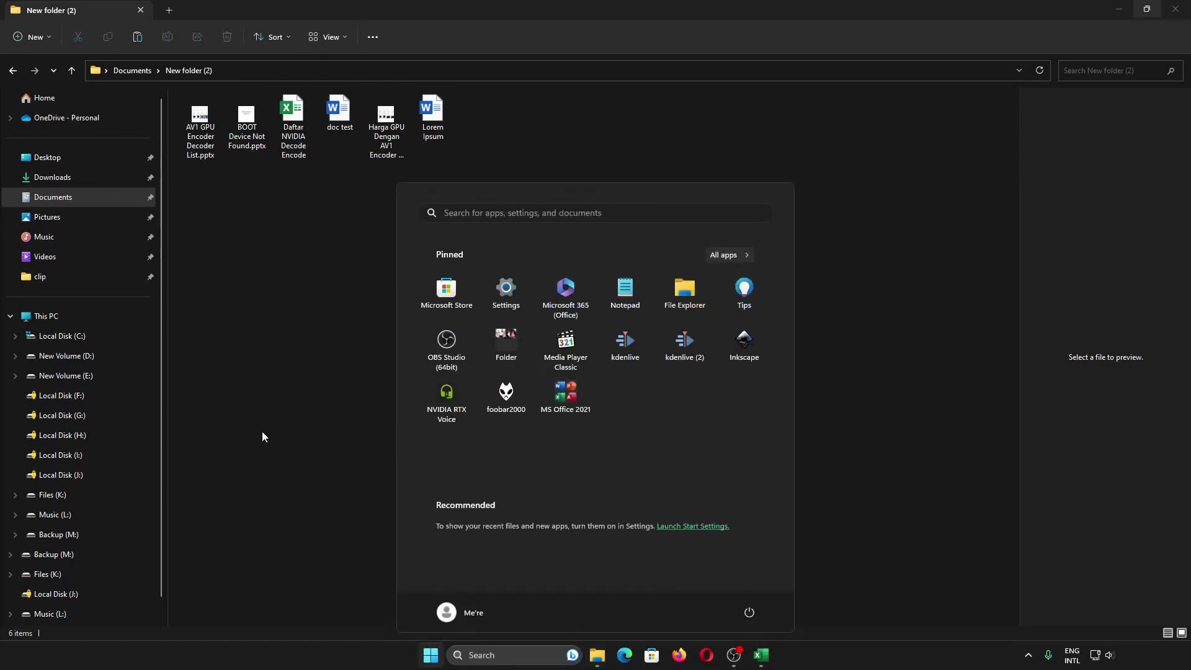
pyautogui.write('defa')
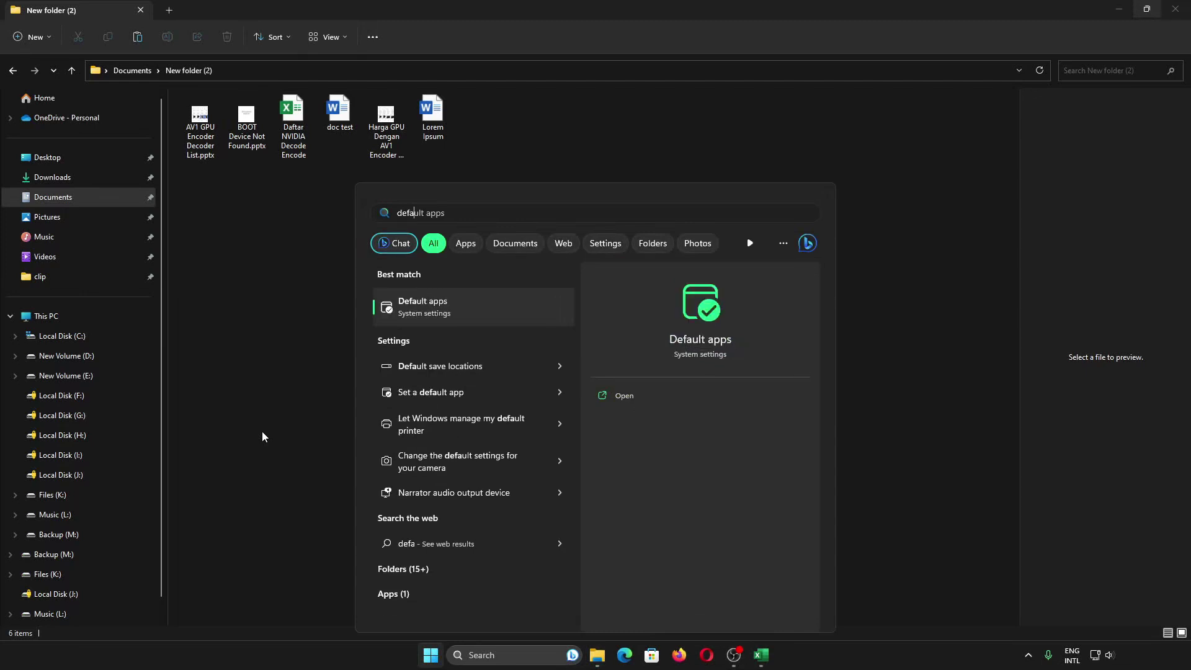
pyautogui.press('Return')
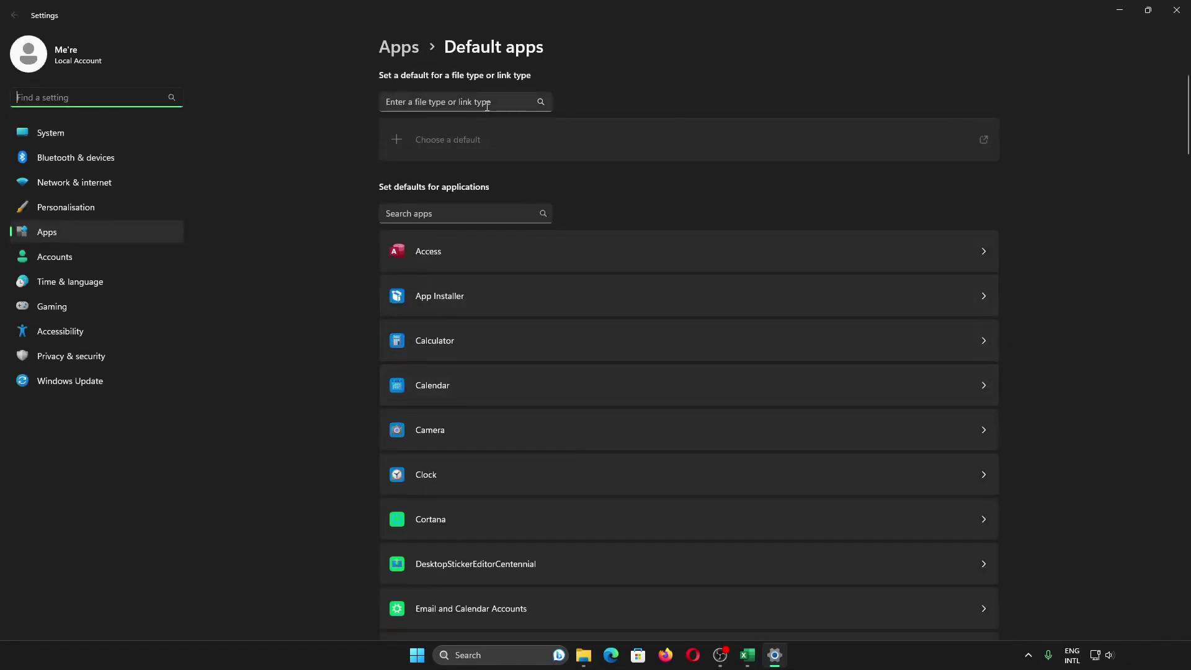
pyautogui.click(469, 214)
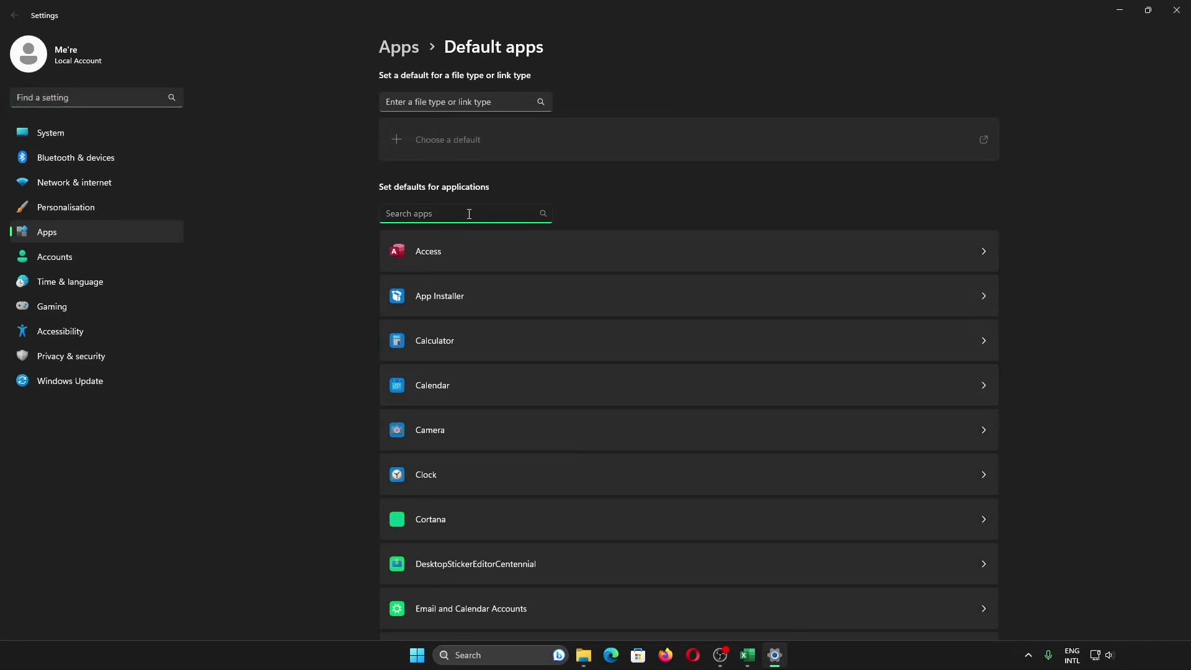
pyautogui.write('power')
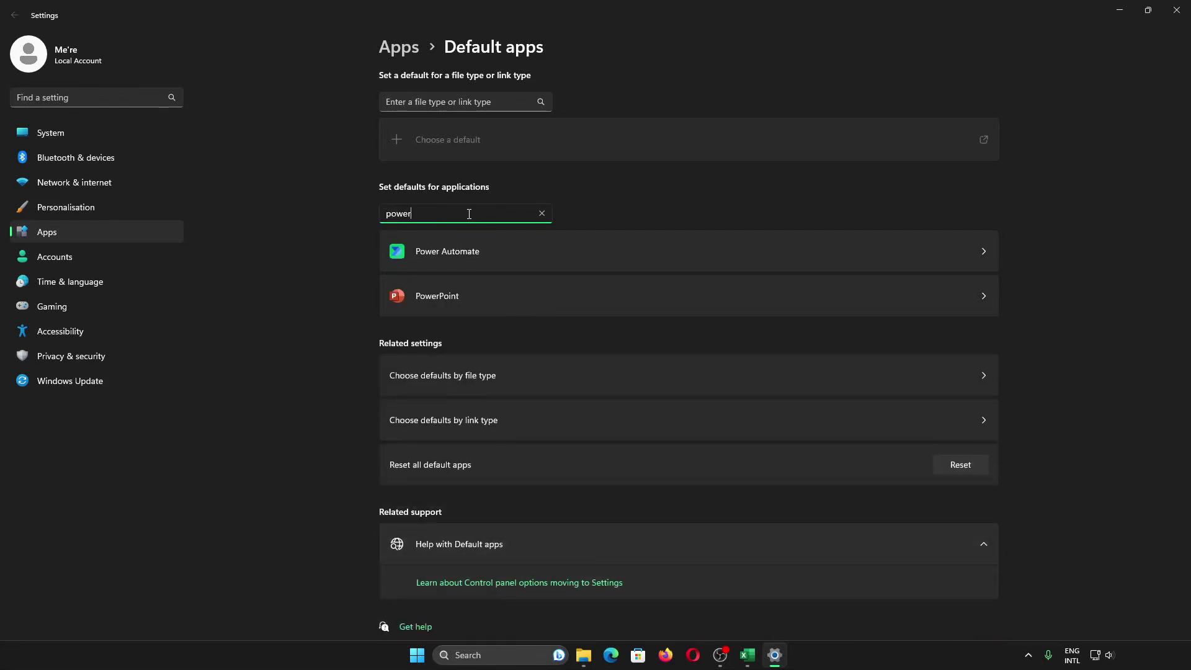
pyautogui.click(638, 308)
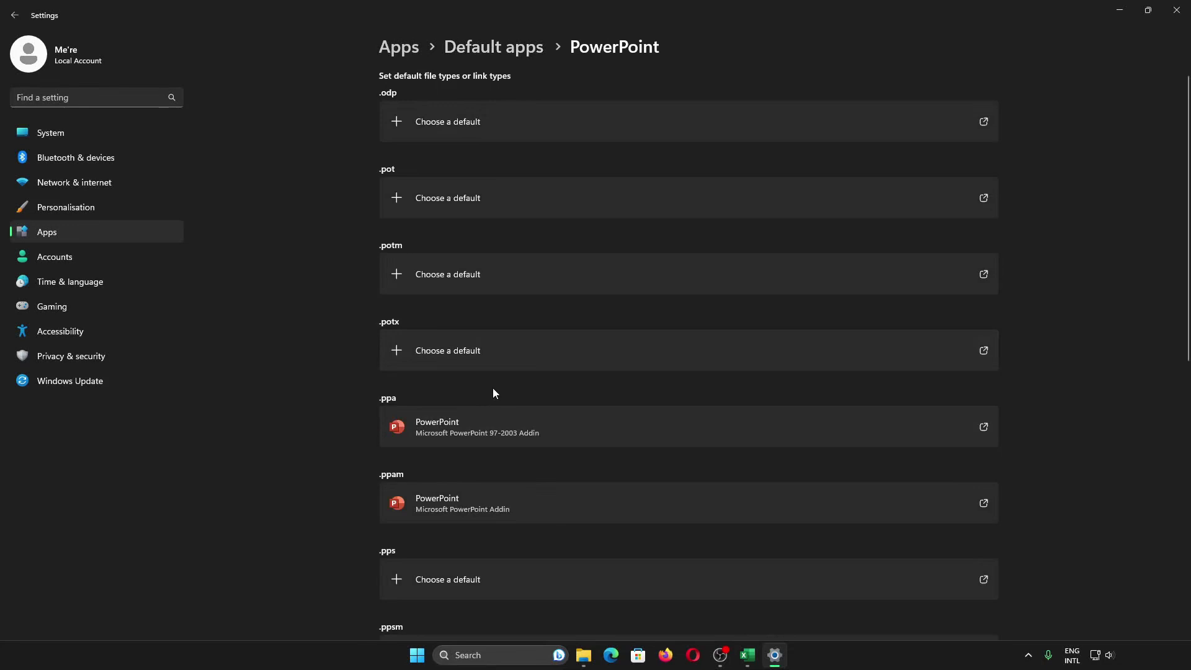
# Set PowerPoint as the default app for .pptx files.
pyautogui.scroll(-3, 494, 391)
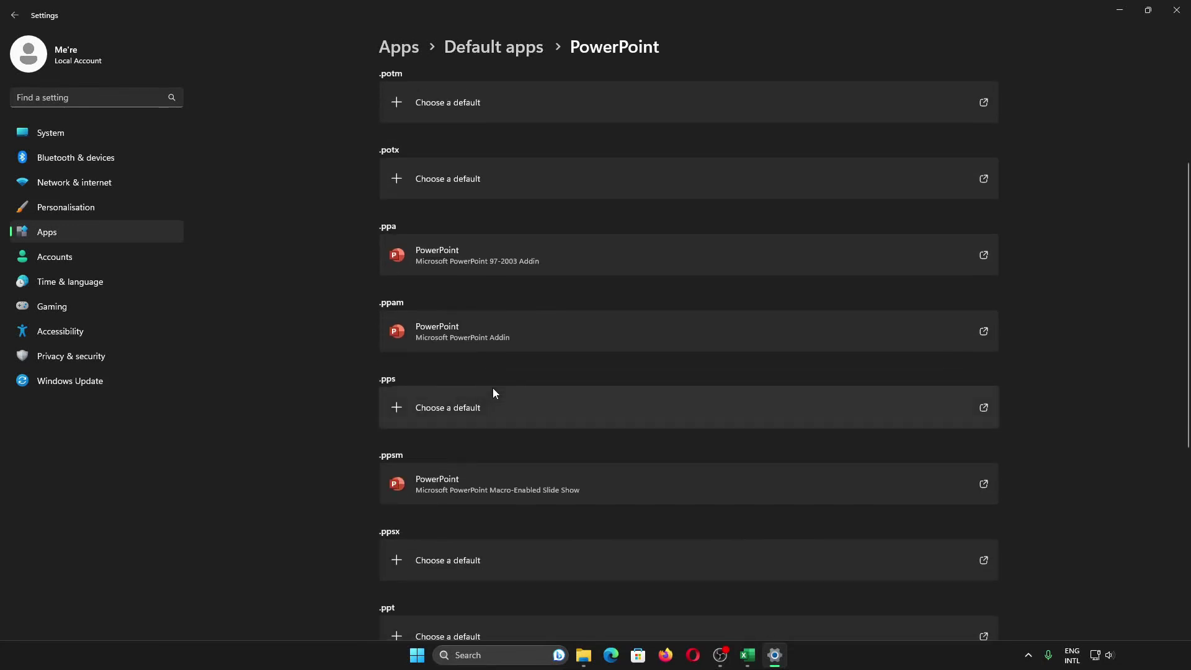
pyautogui.scroll(-3, 494, 391)
pyautogui.scroll(-3, 494, 391)
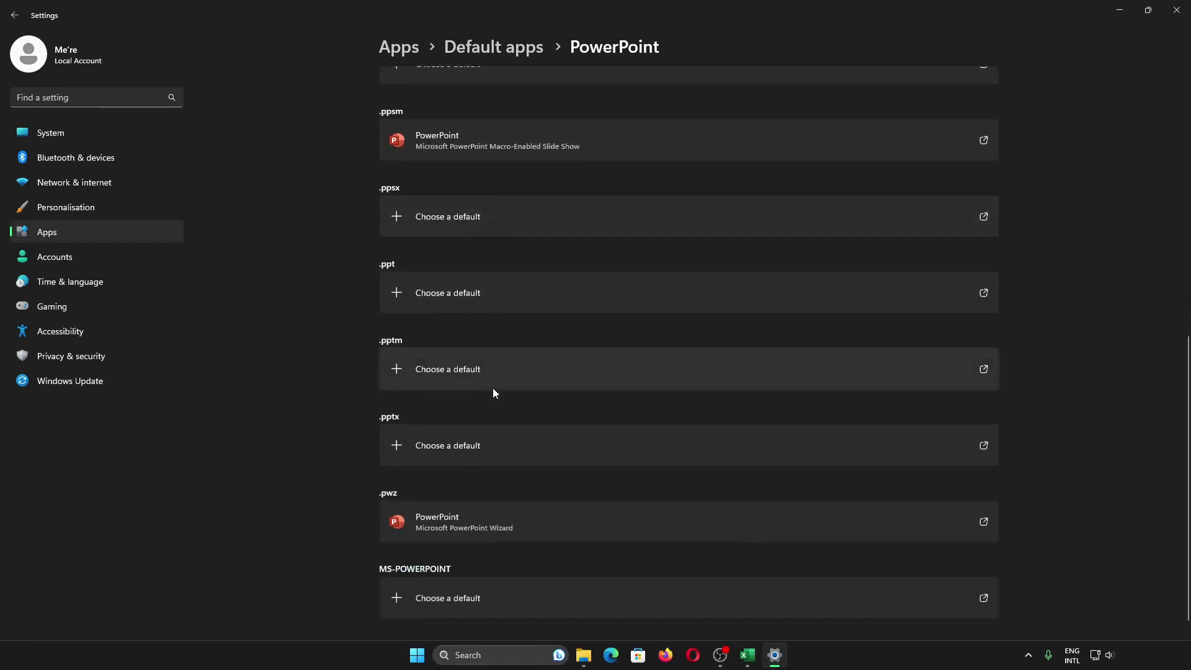
pyautogui.scroll(-1, 494, 392)
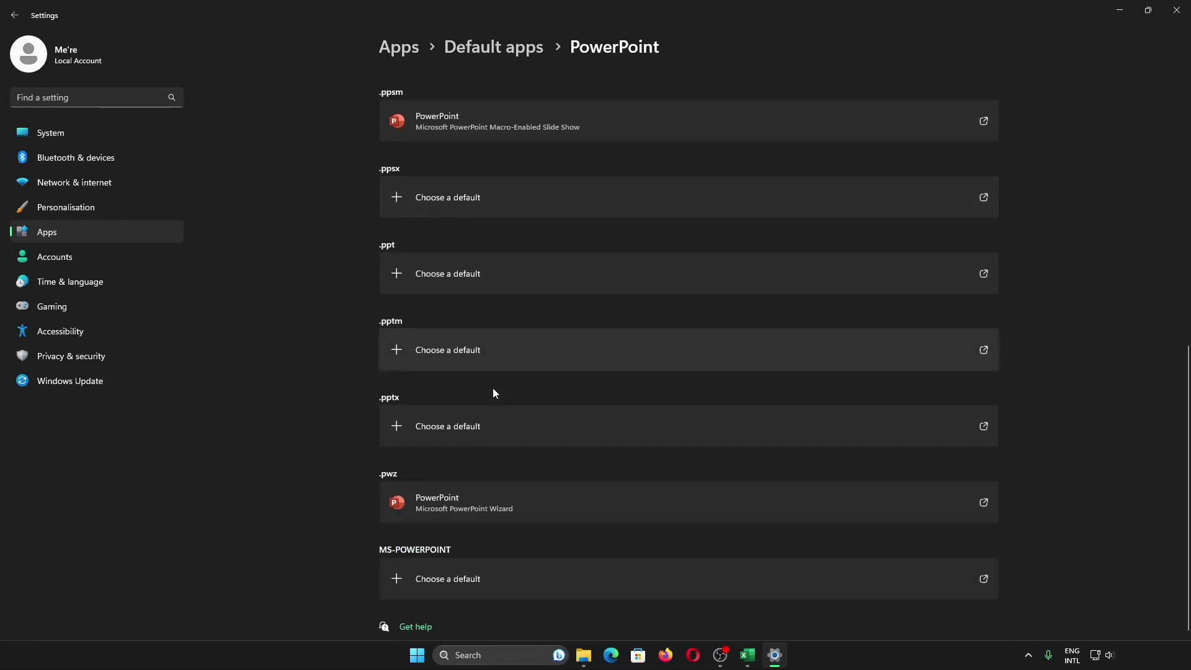
pyautogui.click(513, 422)
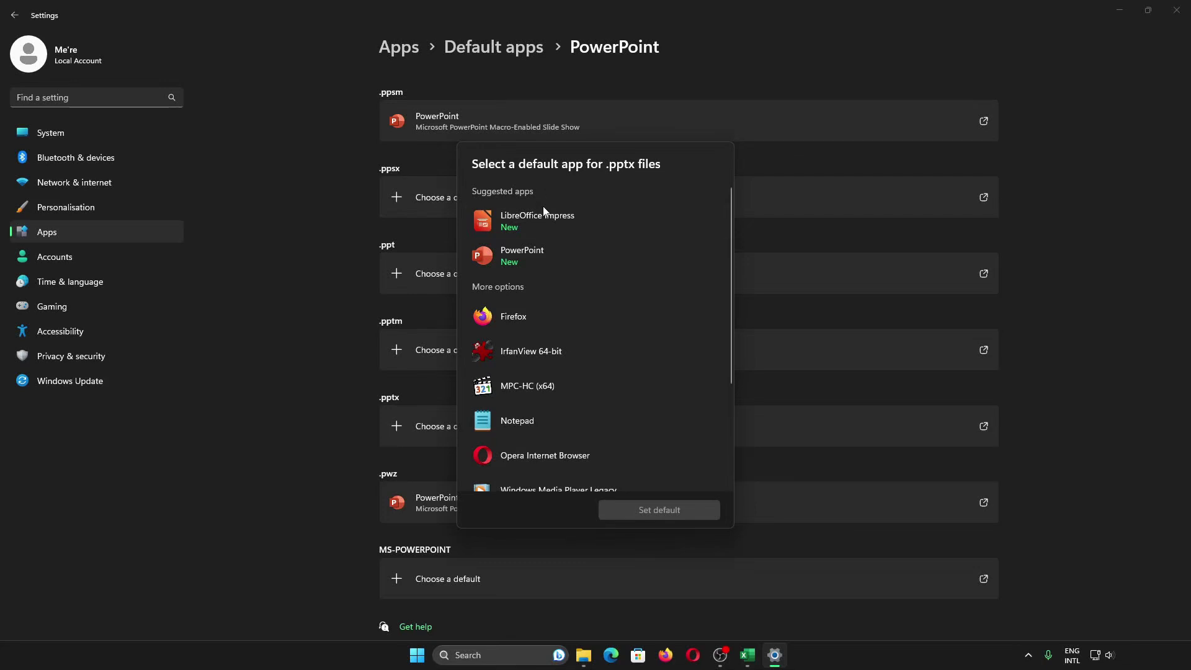
pyautogui.click(542, 255)
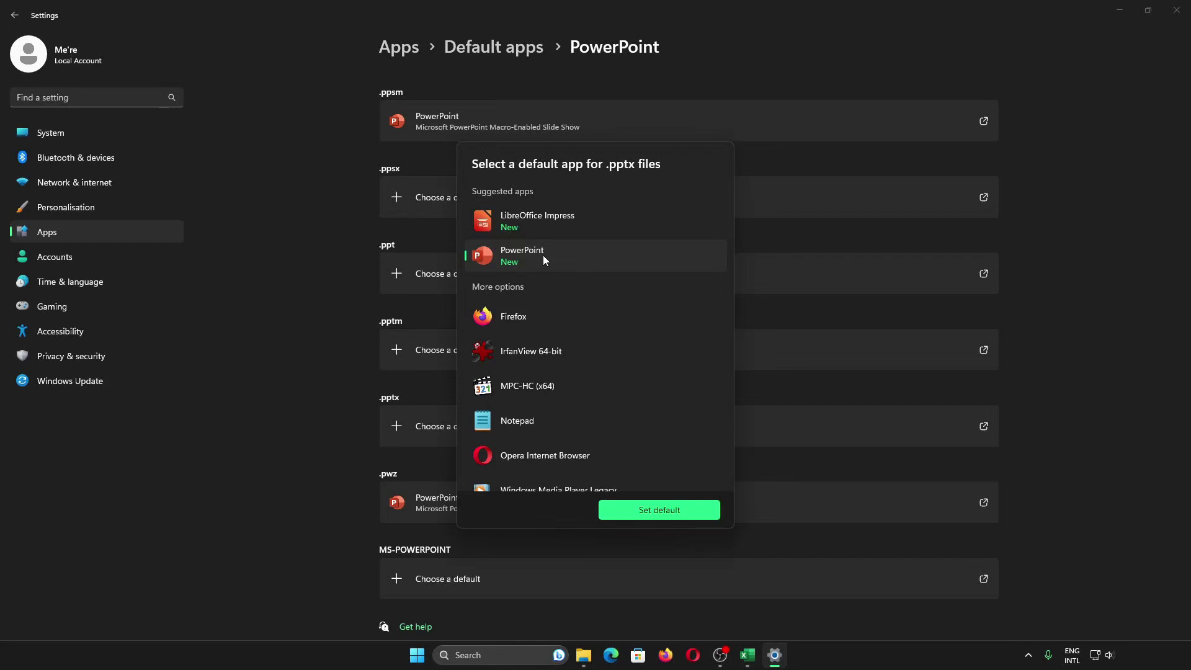
pyautogui.click(661, 513)
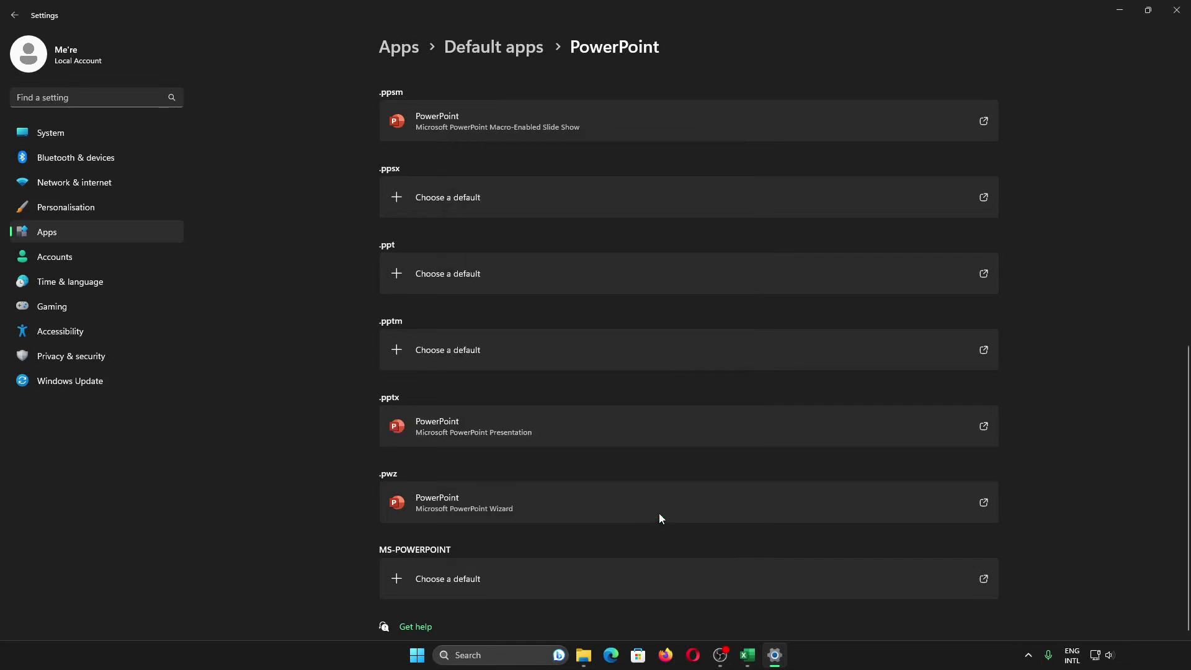
# Return to New folder (2) in File Explorer, refresh it, and show its files in the Details view to check their icons.
pyautogui.moveTo(583, 655)
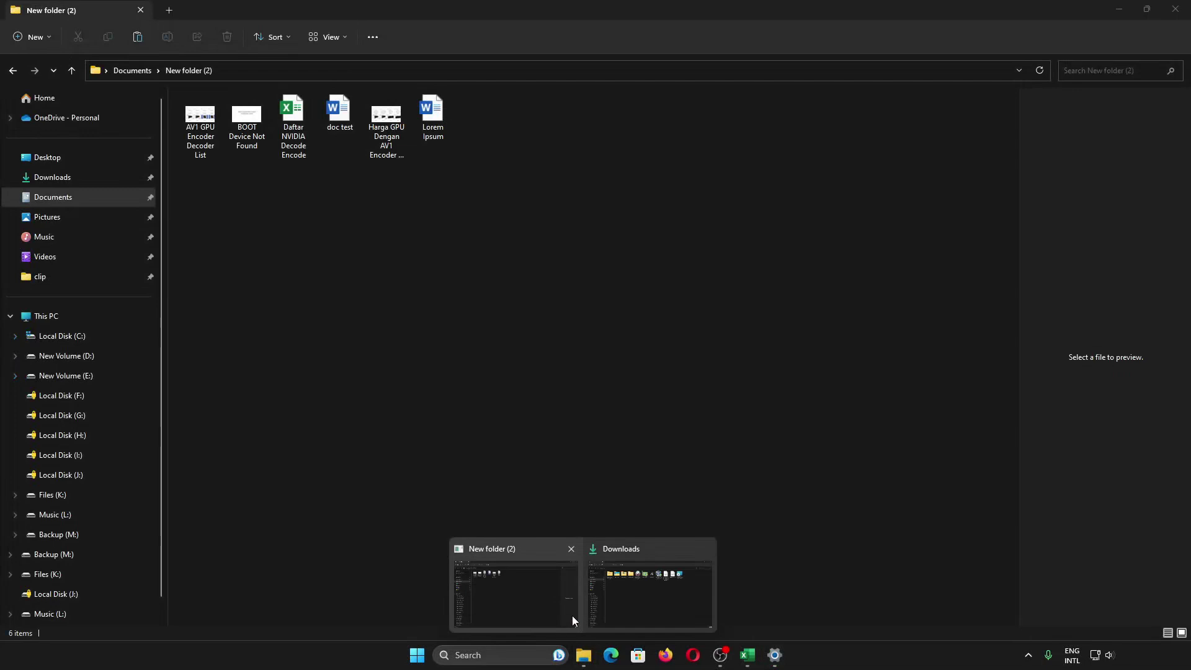
pyautogui.click(572, 616)
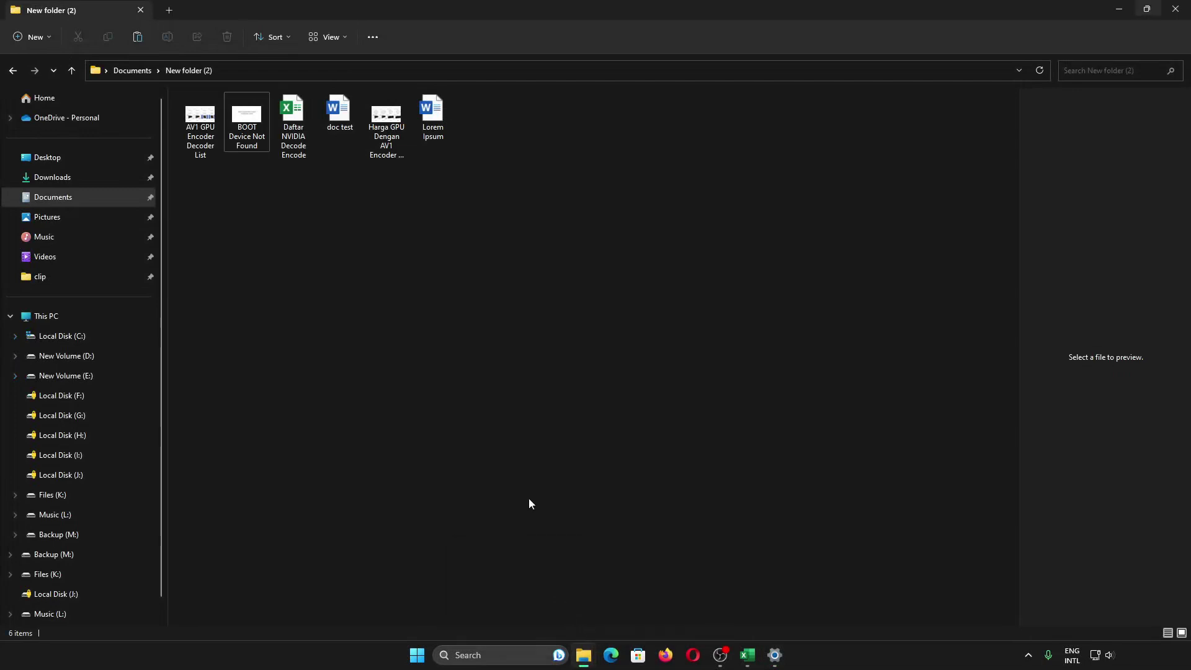
pyautogui.hotkey('ctrl', 'shift', '4')
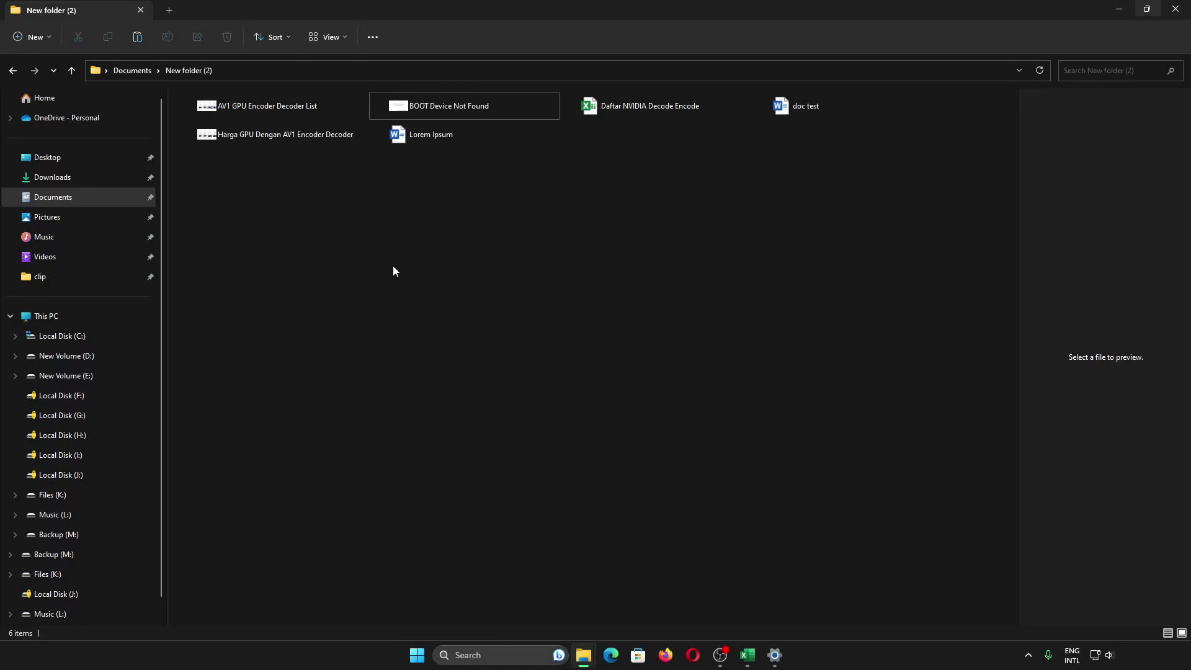
pyautogui.rightClick(390, 243)
pyautogui.click(427, 297)
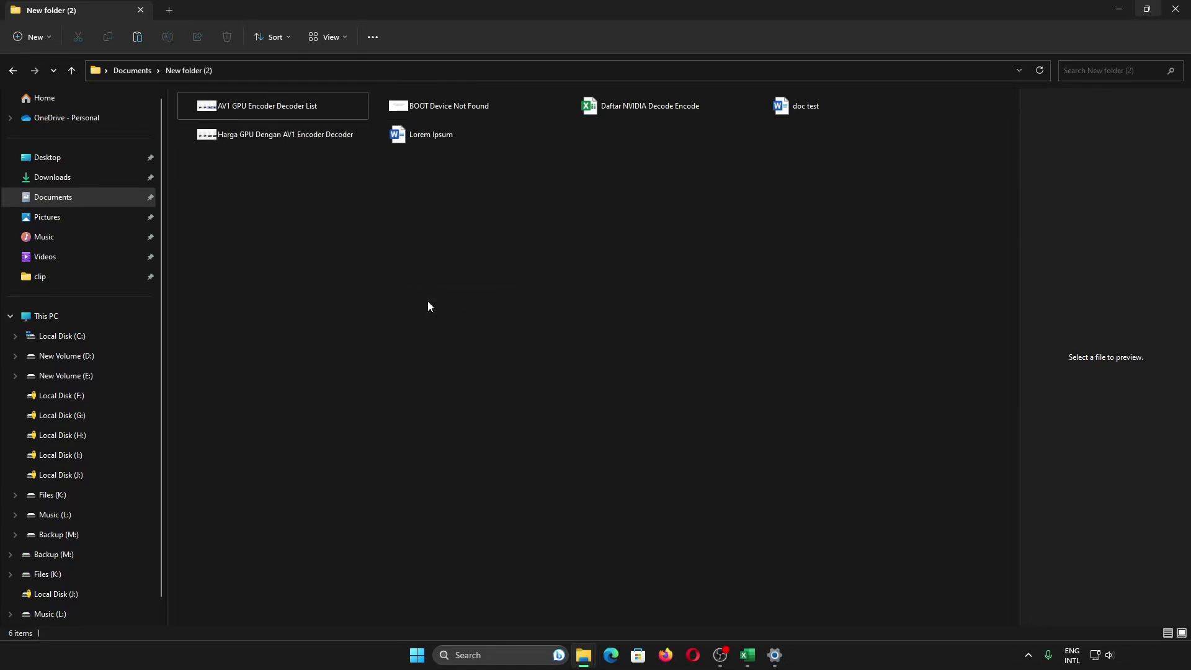
pyautogui.hotkey('ctrl', 'shift', '8')
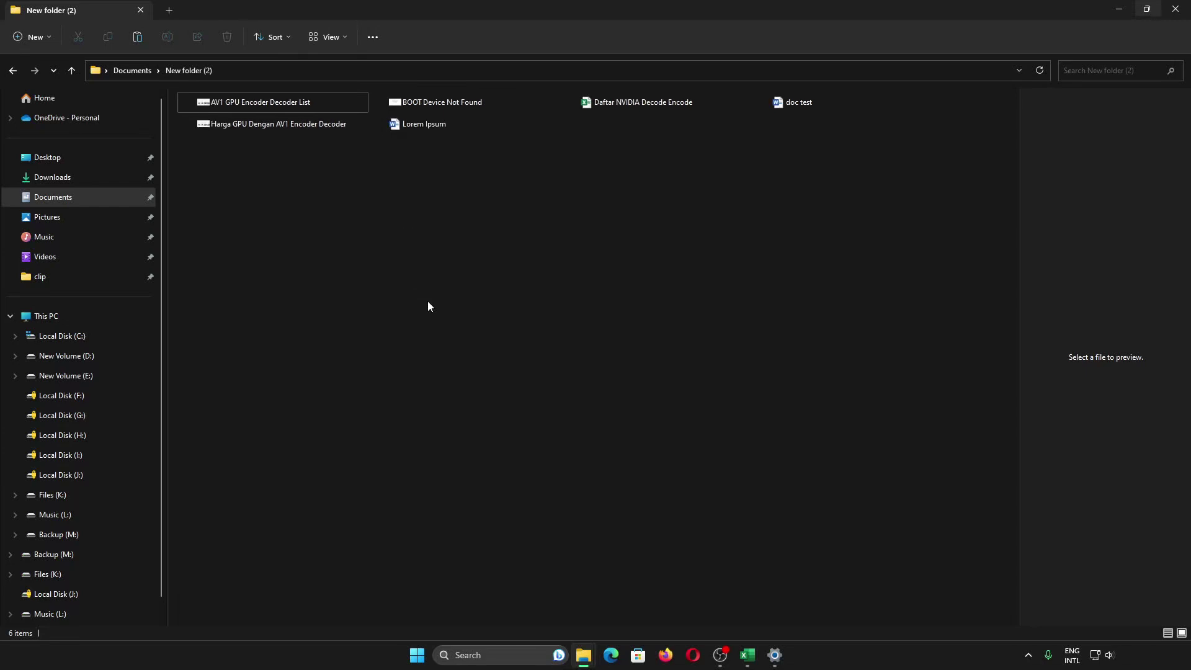
pyautogui.hotkey('ctrl', 'shift', '7')
pyautogui.hotkey('ctrl', 'shift', '6')
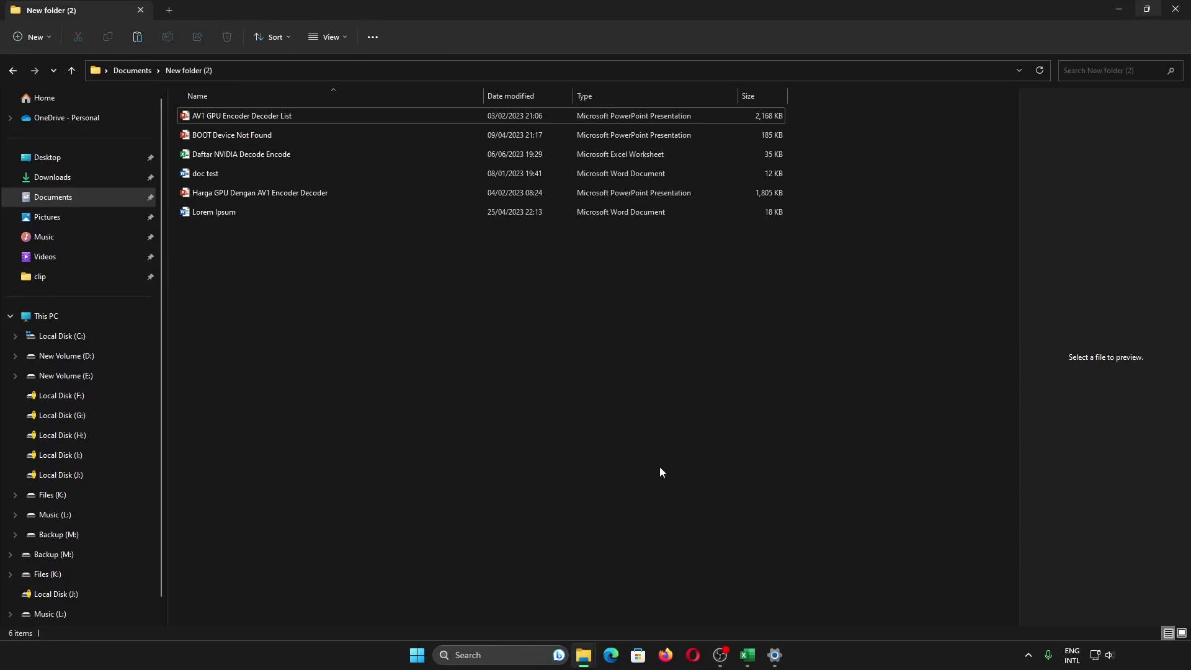
# Switch back to Settings, and find Word's file type defaults by searching the default apps for "word".
pyautogui.click(774, 655)
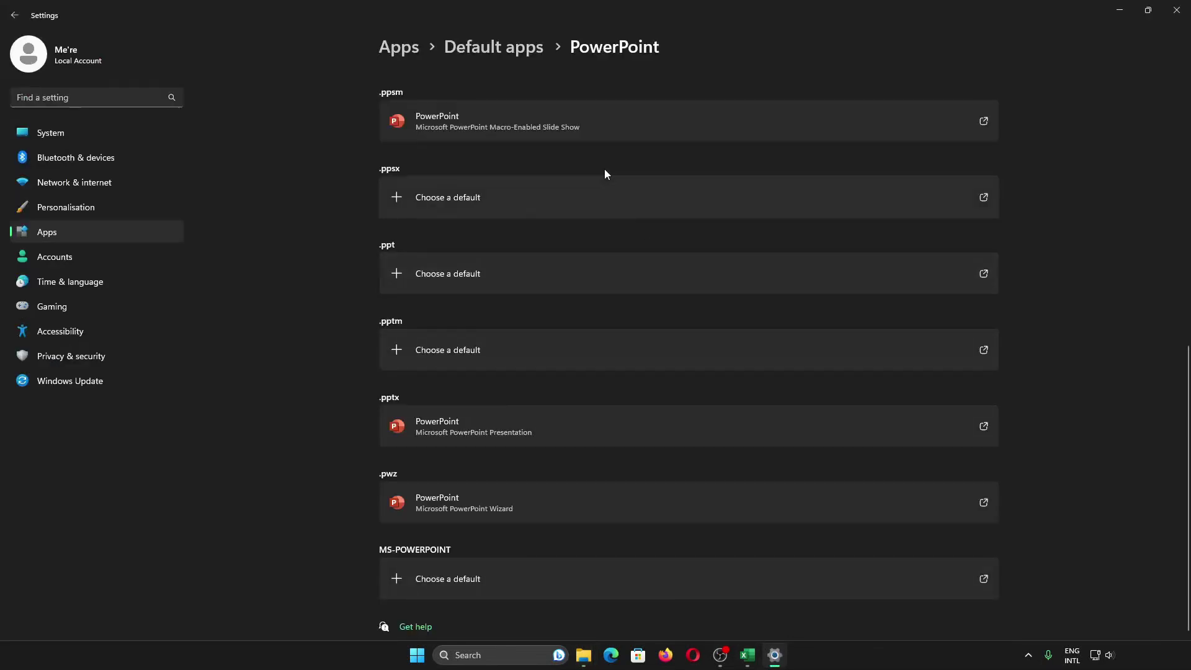
pyautogui.click(494, 47)
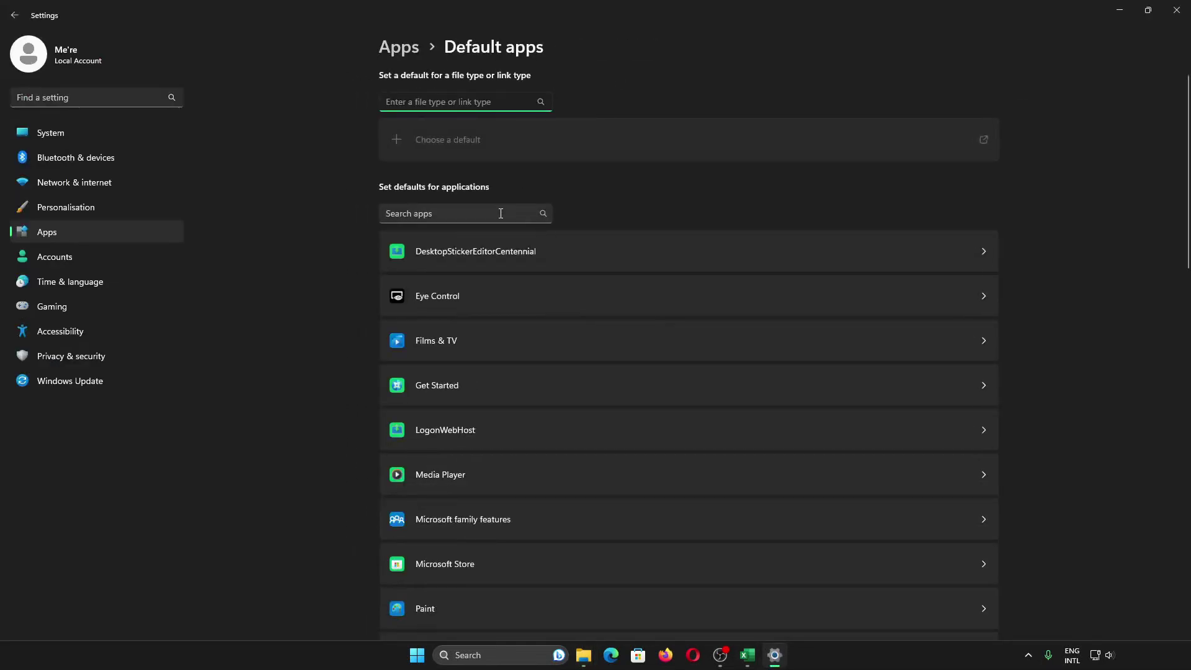
pyautogui.click(501, 214)
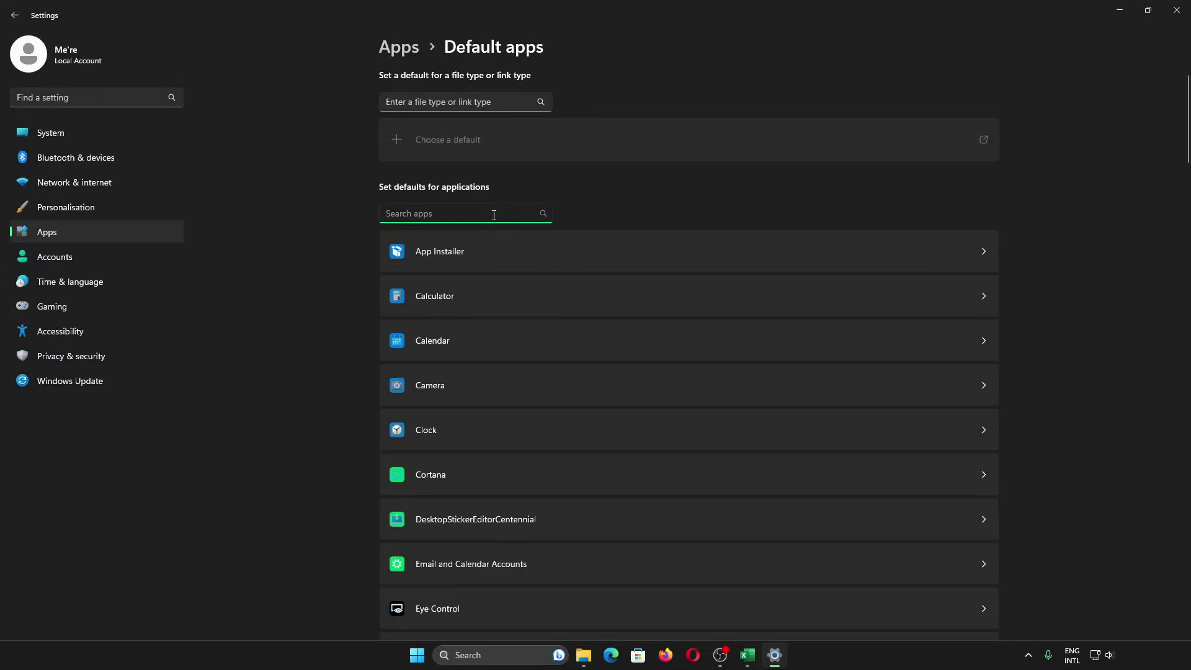
pyautogui.write('word')
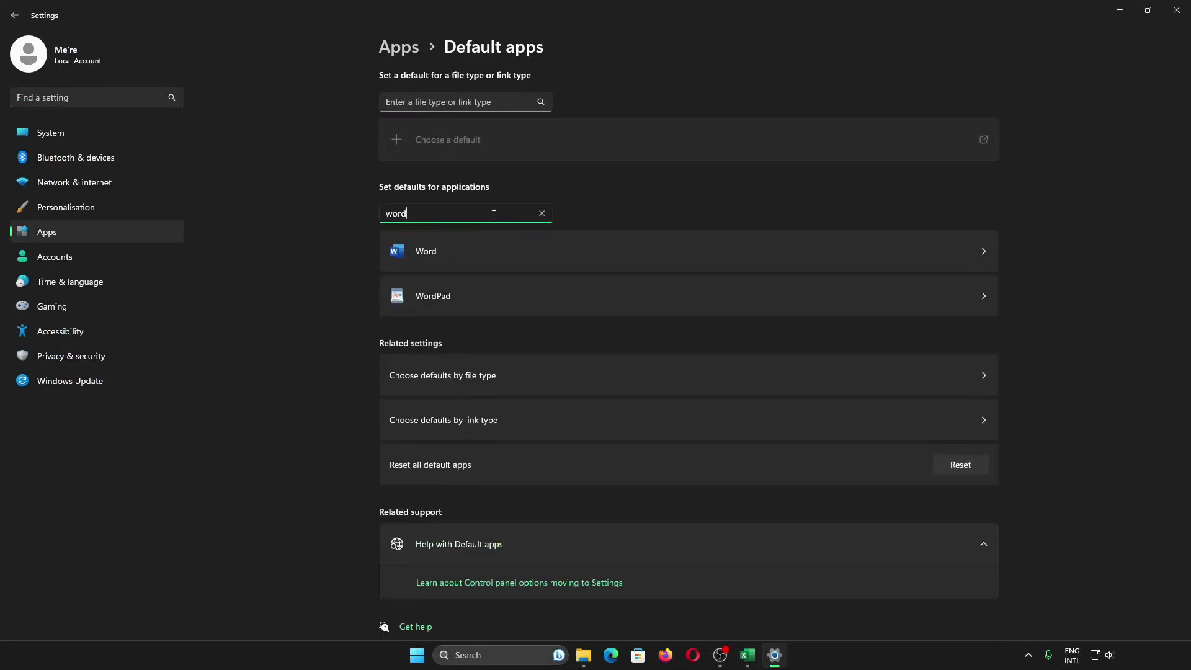
pyautogui.click(481, 247)
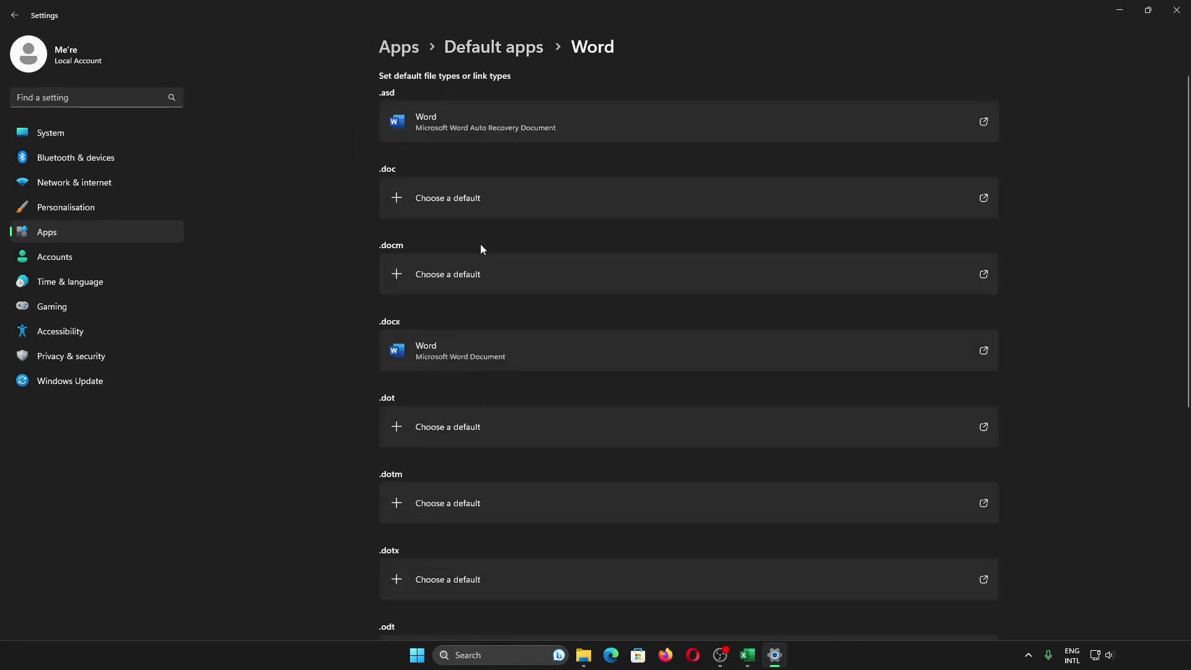
# Set LibreOffice Writer as the default app for .docx files, check the document icons in File Explorer, and return to Settings.
pyautogui.click(539, 361)
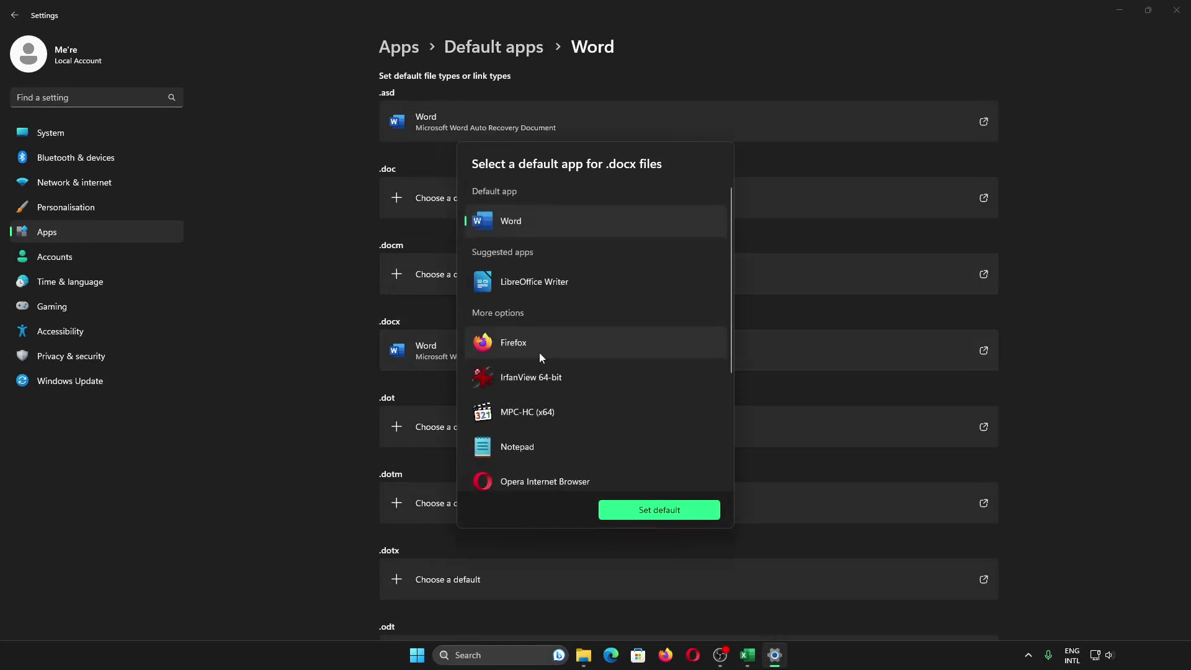
pyautogui.click(551, 287)
pyautogui.click(645, 519)
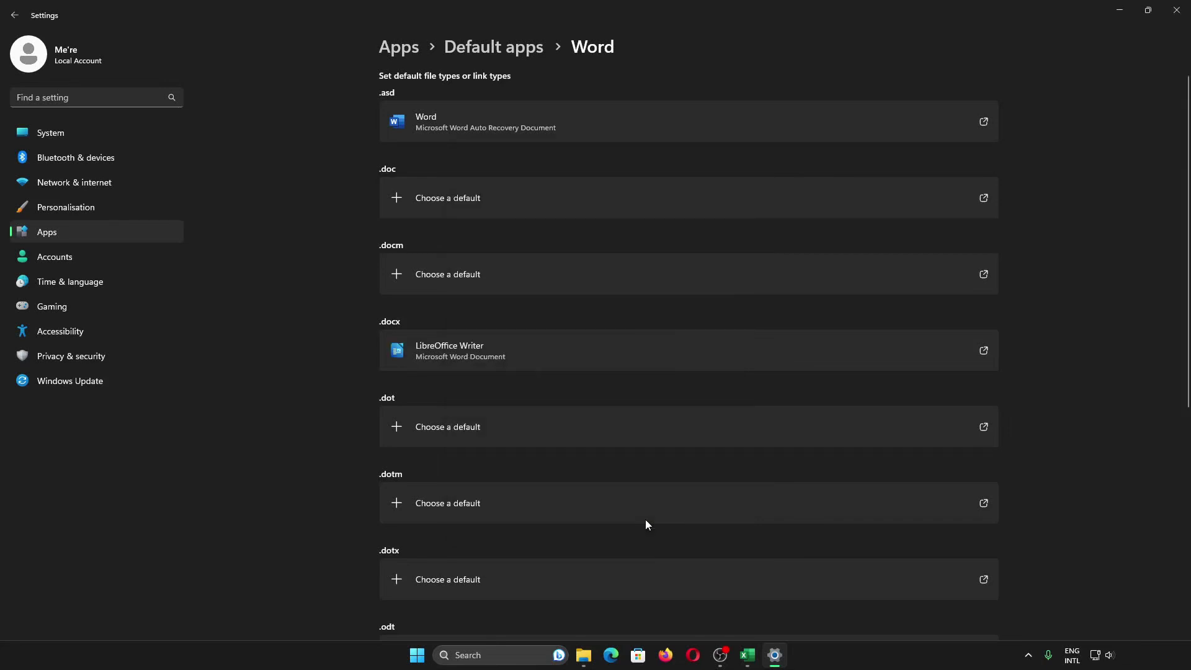
pyautogui.click(1120, 10)
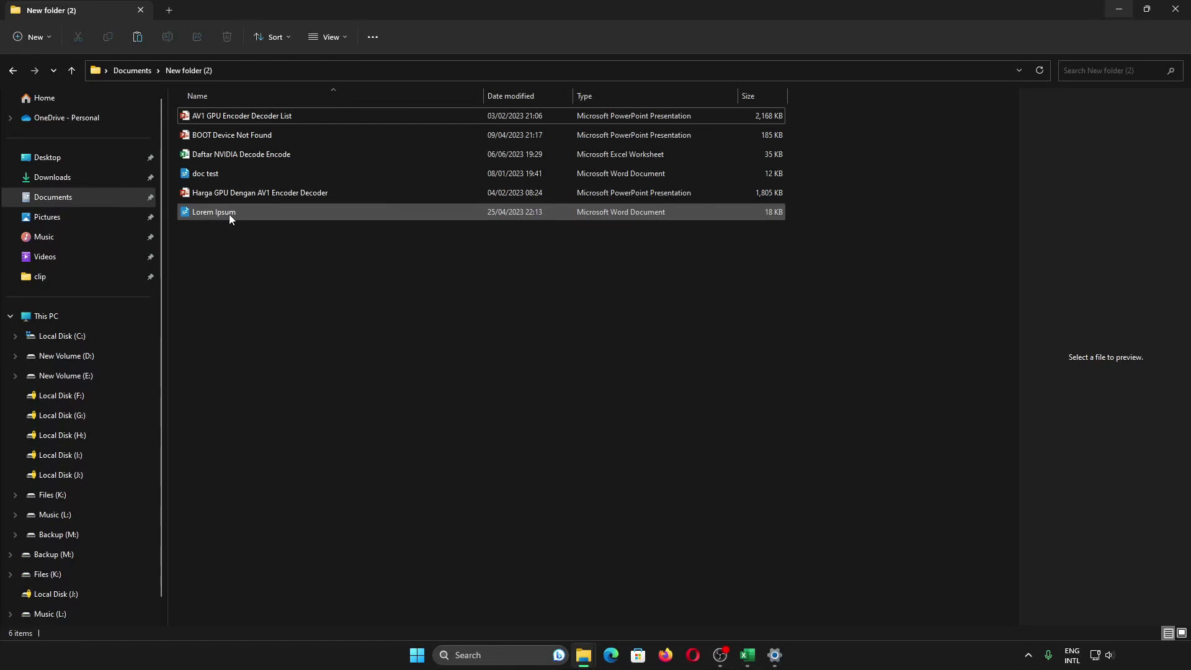
pyautogui.click(775, 655)
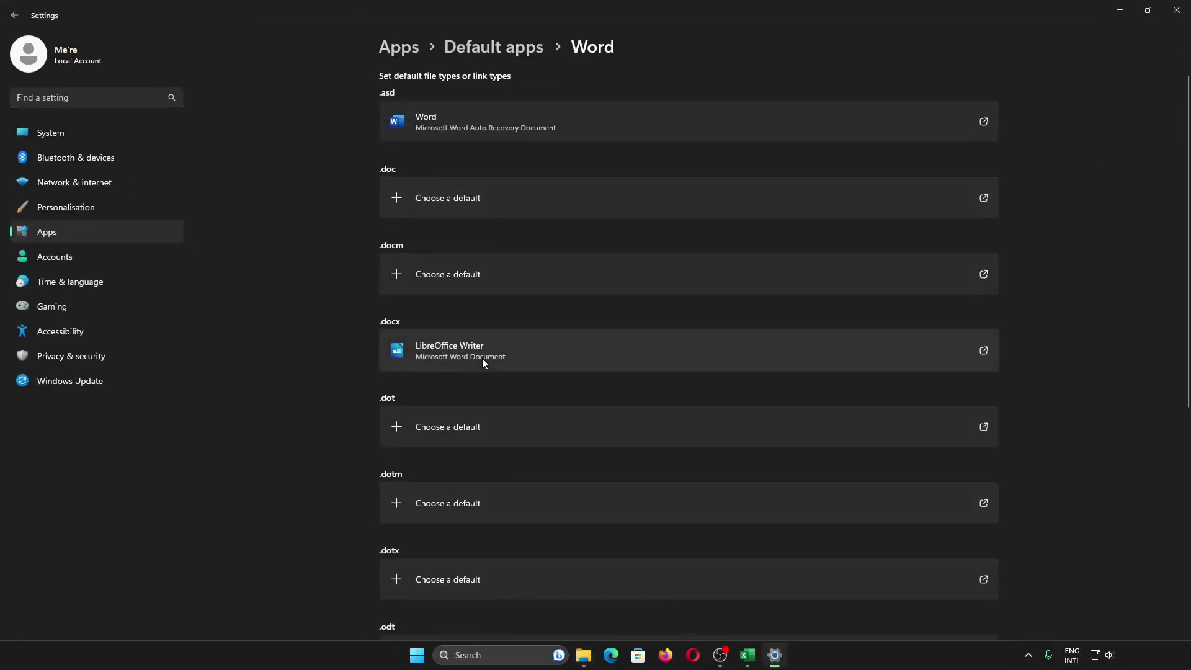
# Arrange Settings and File Explorer side by side, set Word as the default app for .docx files, and check the doc test icon.
pyautogui.press('super+Right')
pyautogui.click(267, 254)
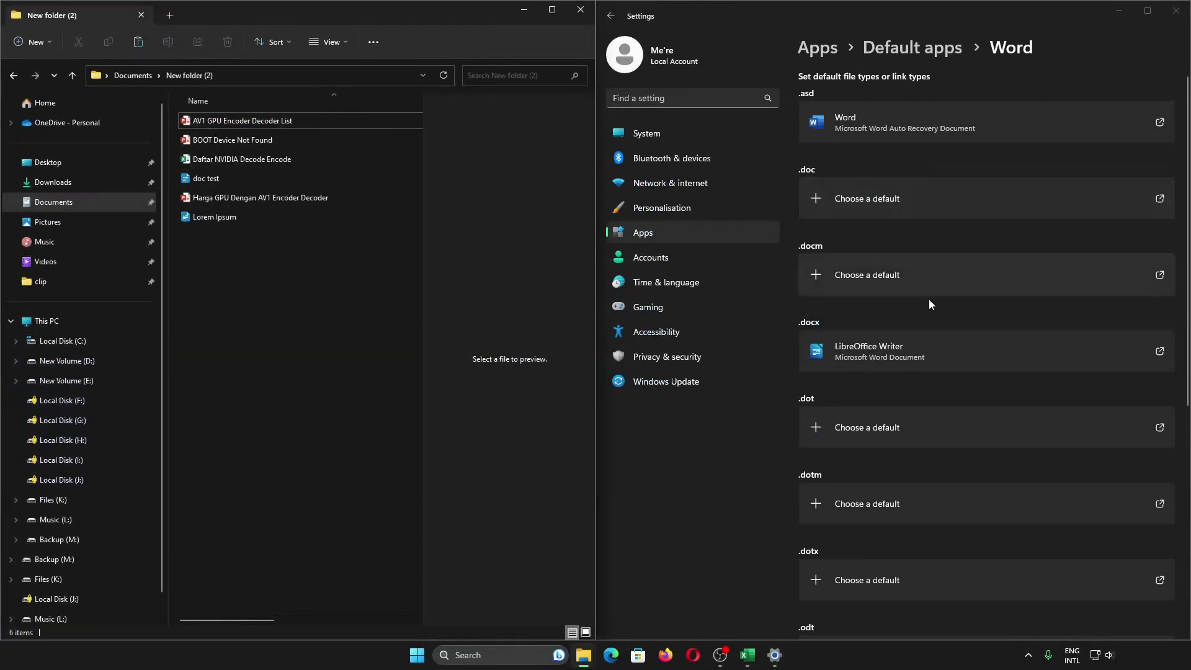
pyautogui.click(933, 353)
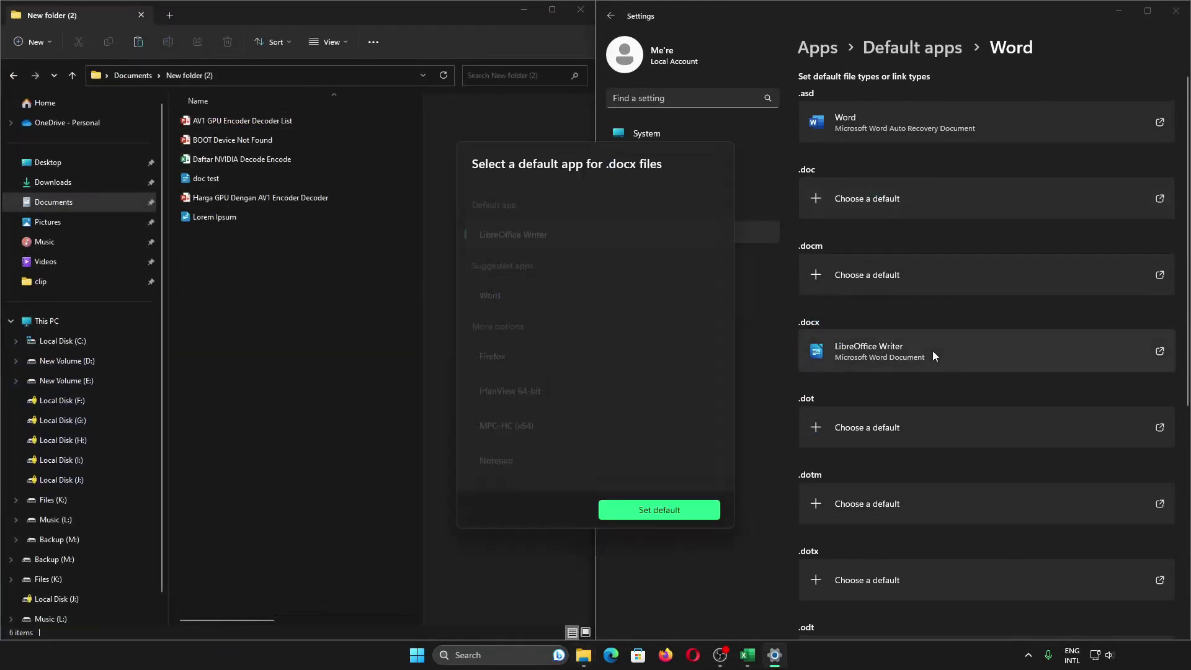
pyautogui.click(543, 288)
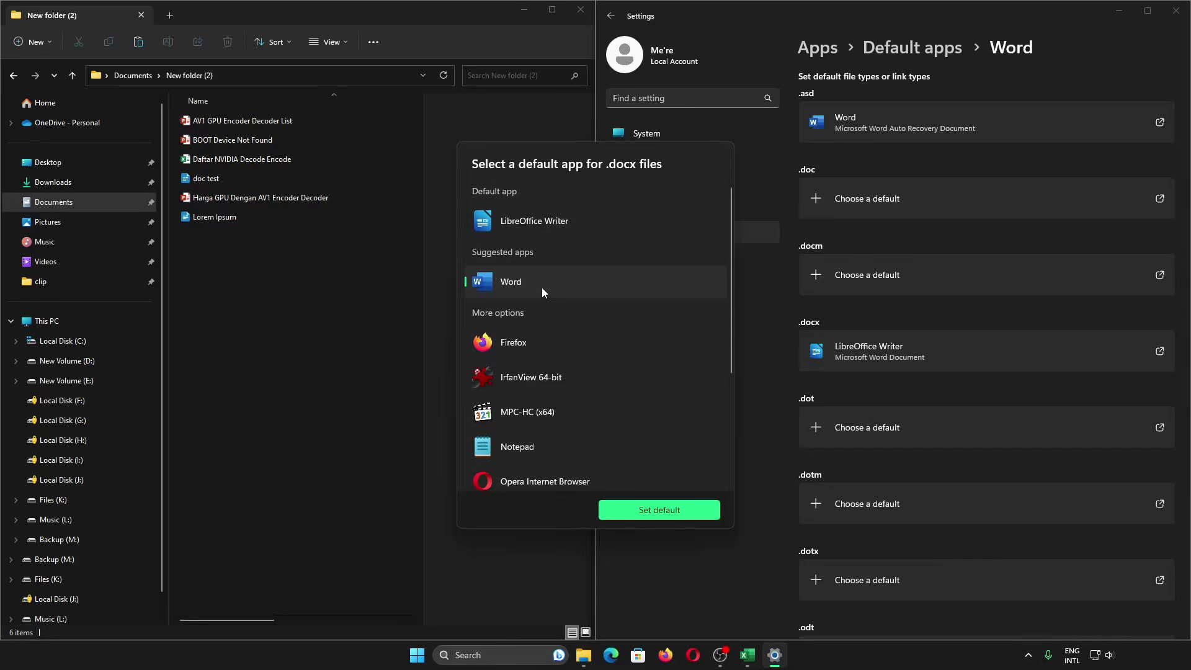
pyautogui.click(662, 519)
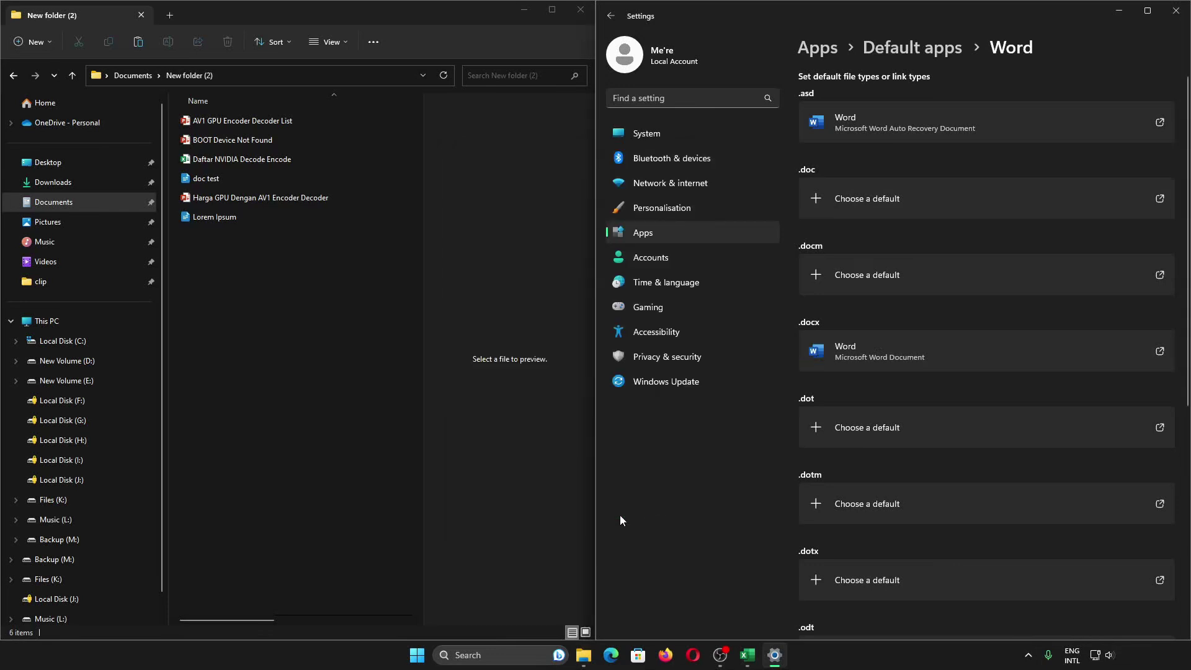
pyautogui.click(224, 184)
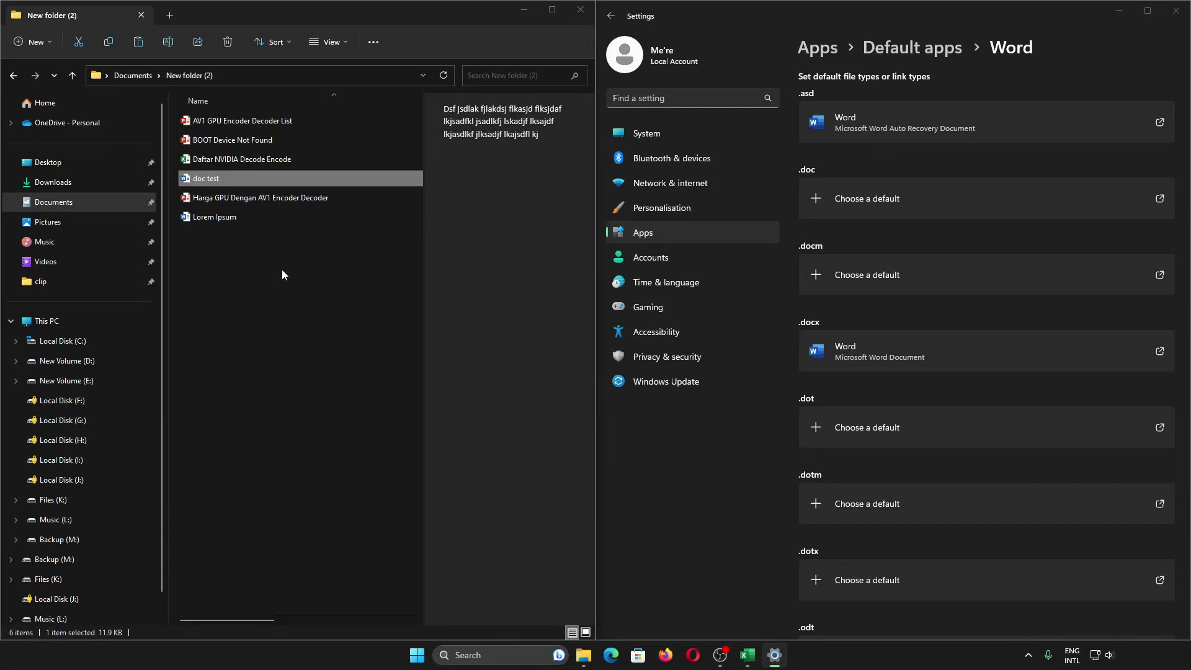
# Return to the default apps list and find Excel's file type defaults by searching the applications for "exce".
pyautogui.click(912, 47)
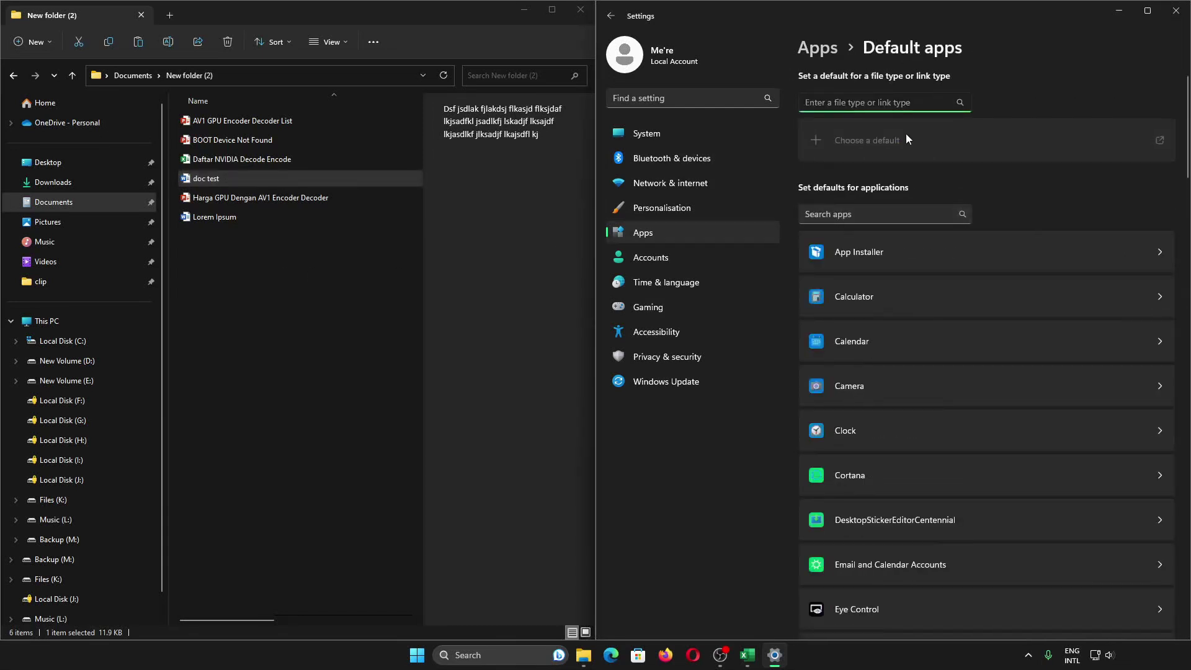
pyautogui.write('ms-excel')
pyautogui.click(906, 134)
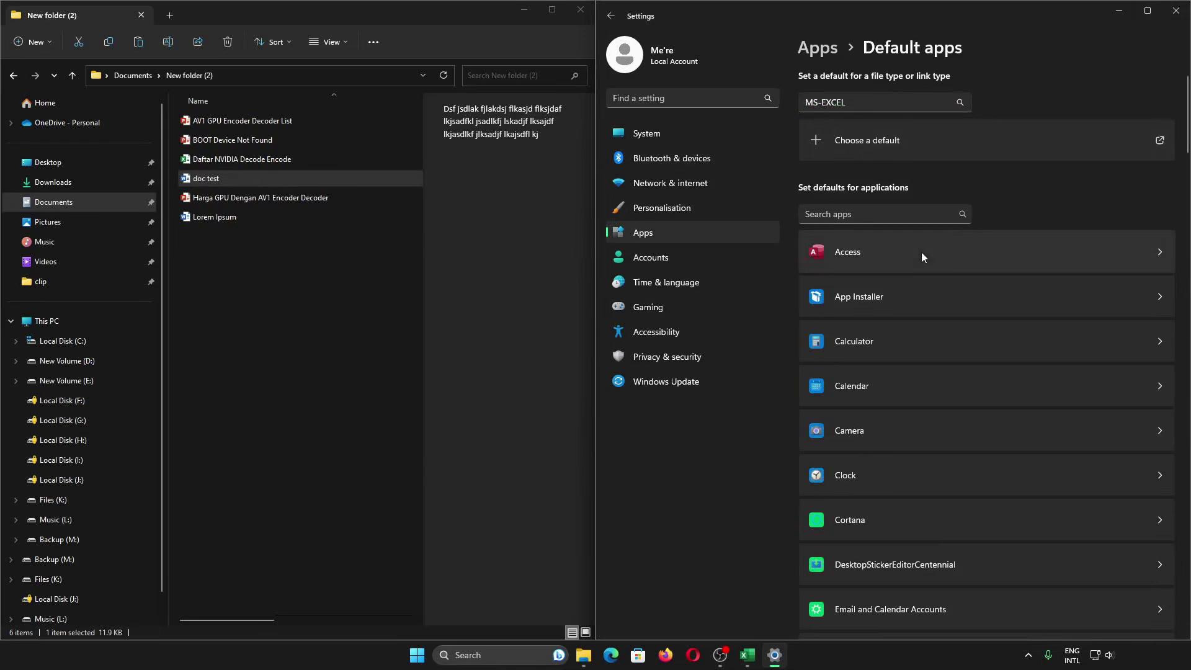
pyautogui.click(896, 214)
pyautogui.write('exce')
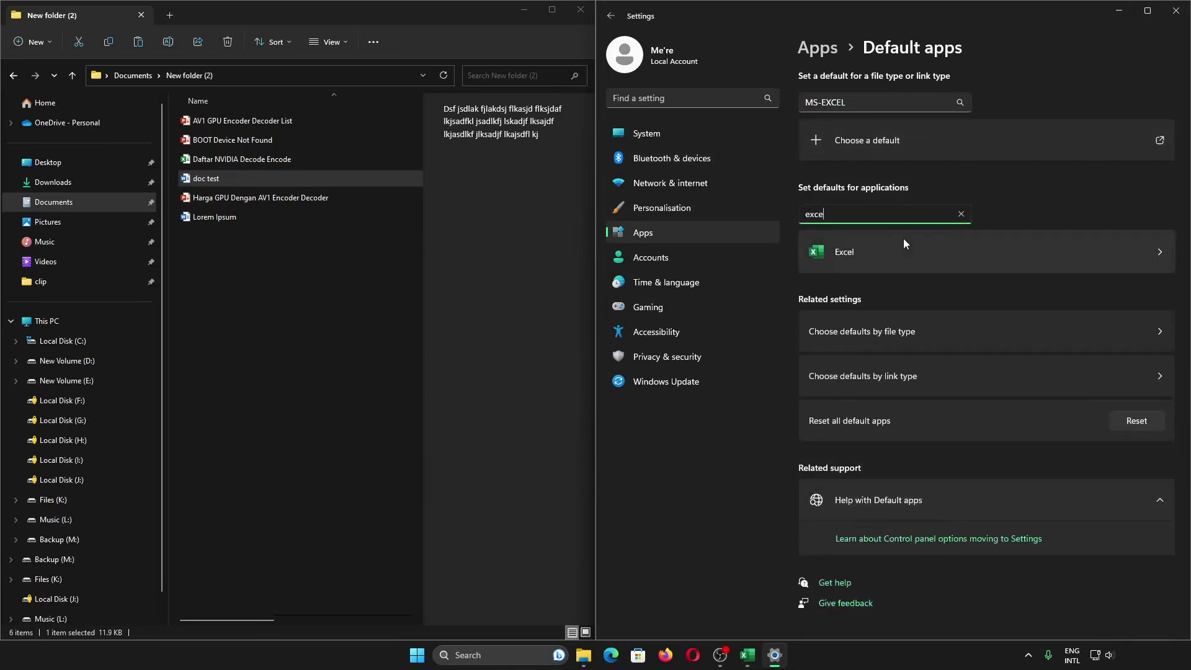
pyautogui.click(903, 238)
# Set LibreOffice Calc as the default app for .xlsx files.
pyautogui.scroll(-5, 910, 260)
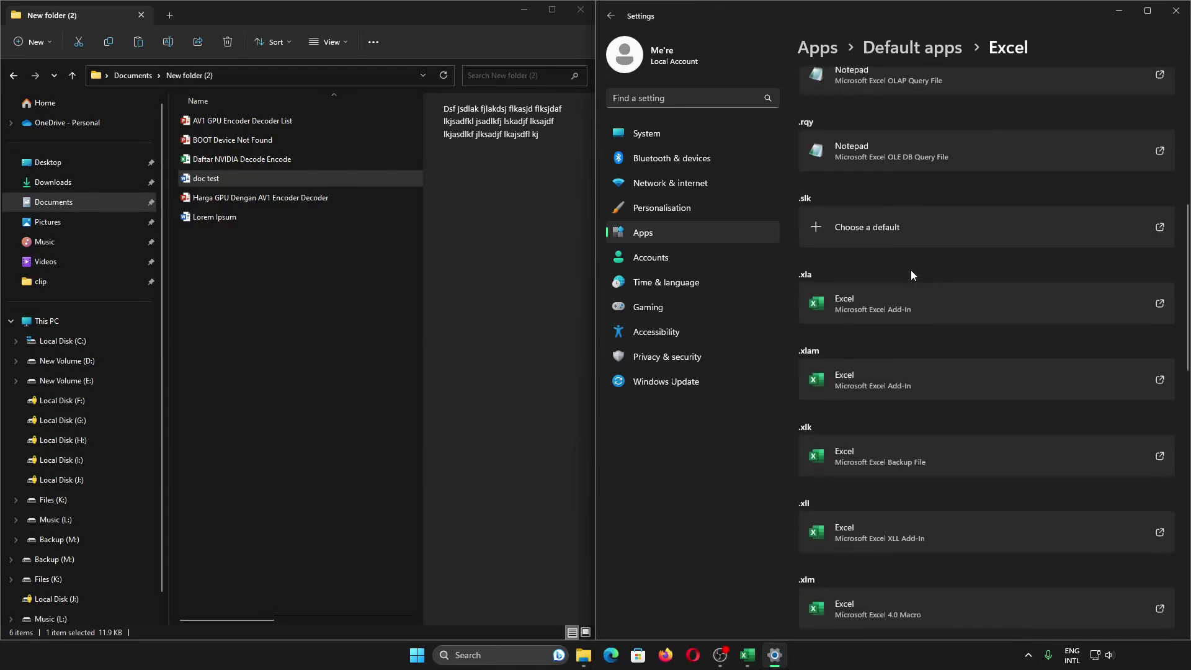
pyautogui.scroll(-10, 911, 275)
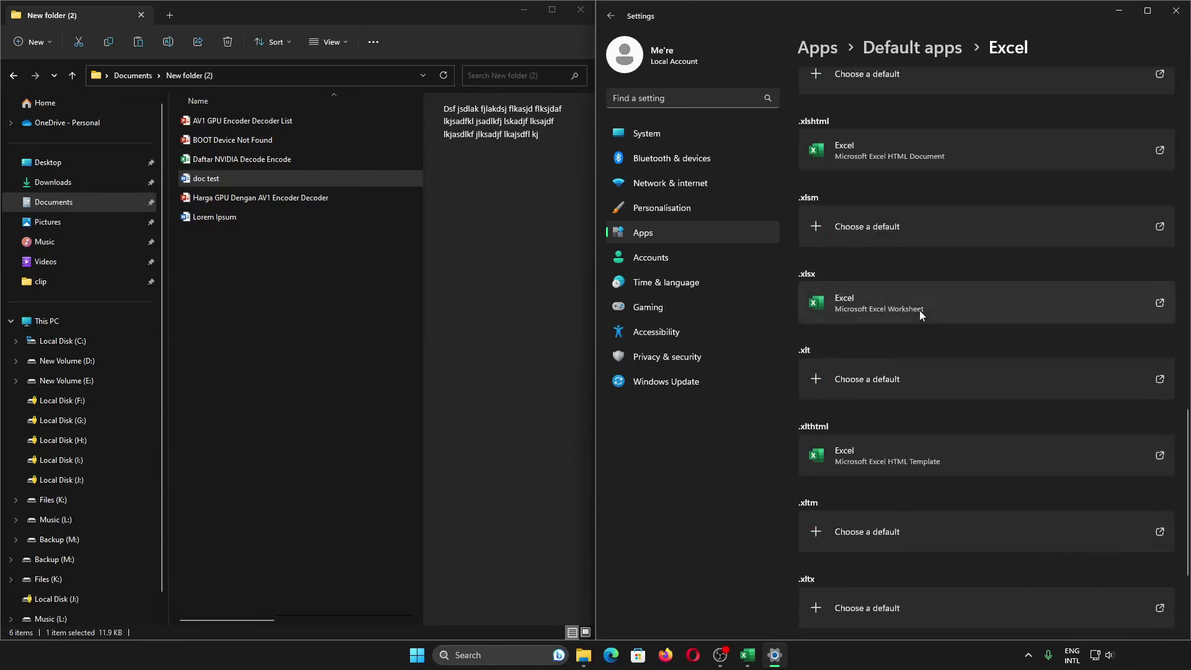
pyautogui.click(919, 310)
pyautogui.click(583, 283)
pyautogui.click(645, 504)
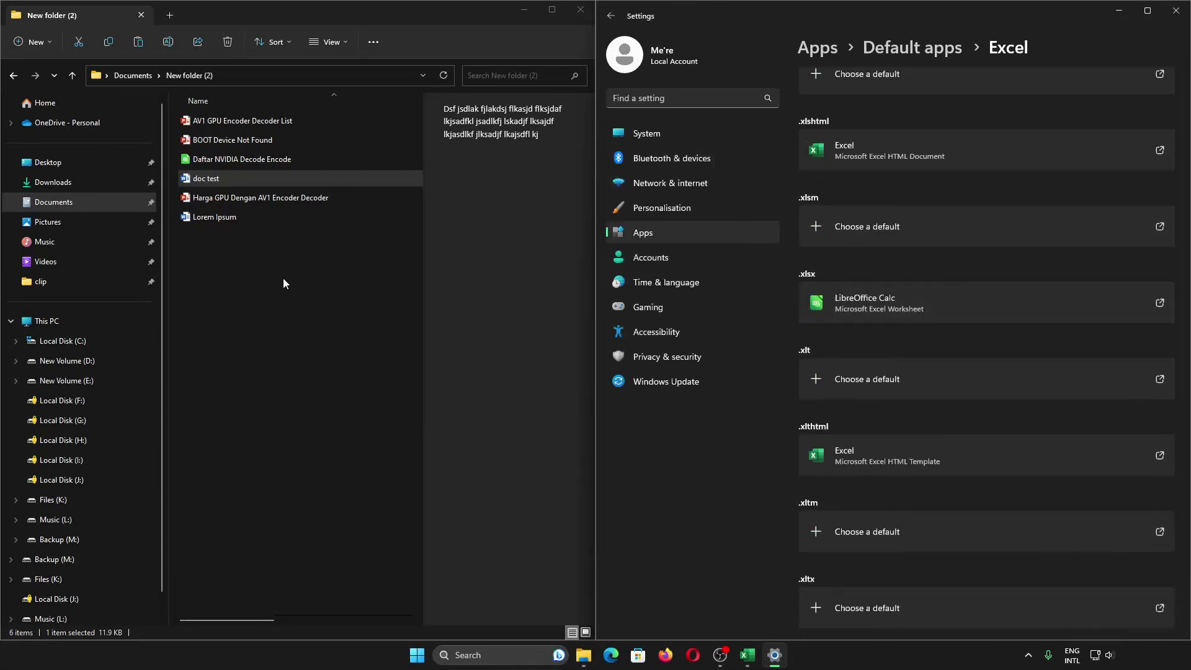
# Return to the default apps list and find PowerPoint's file type defaults by searching the applications for "power".
pyautogui.click(913, 47)
pyautogui.click(927, 214)
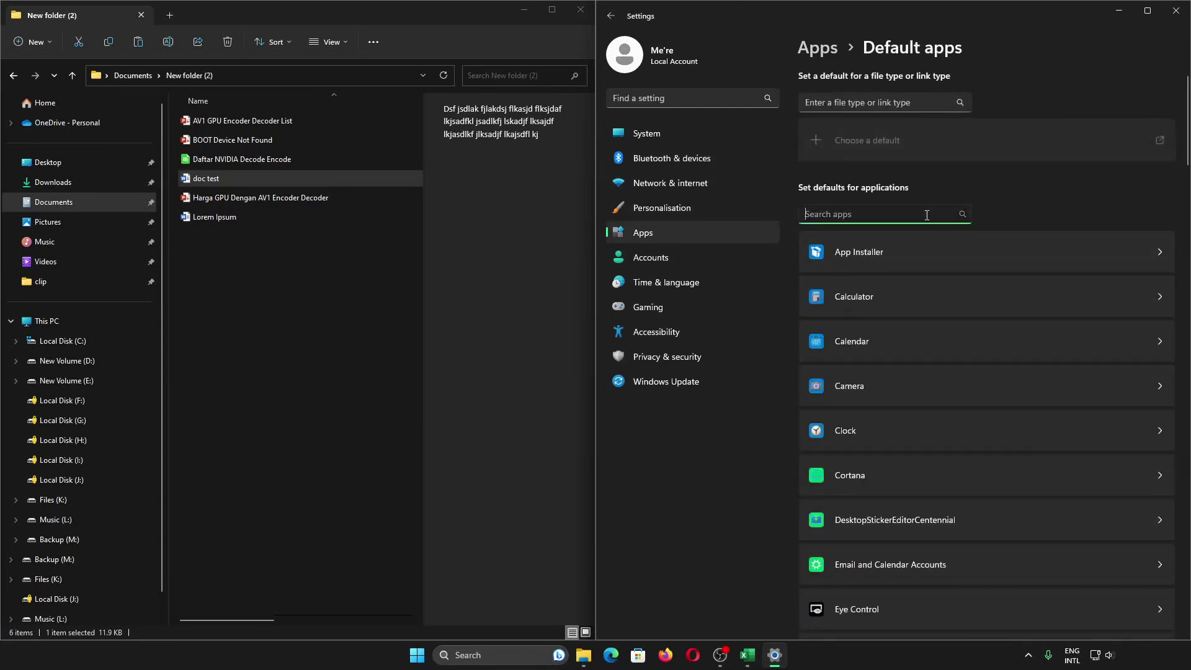
pyautogui.write('power')
pyautogui.click(917, 296)
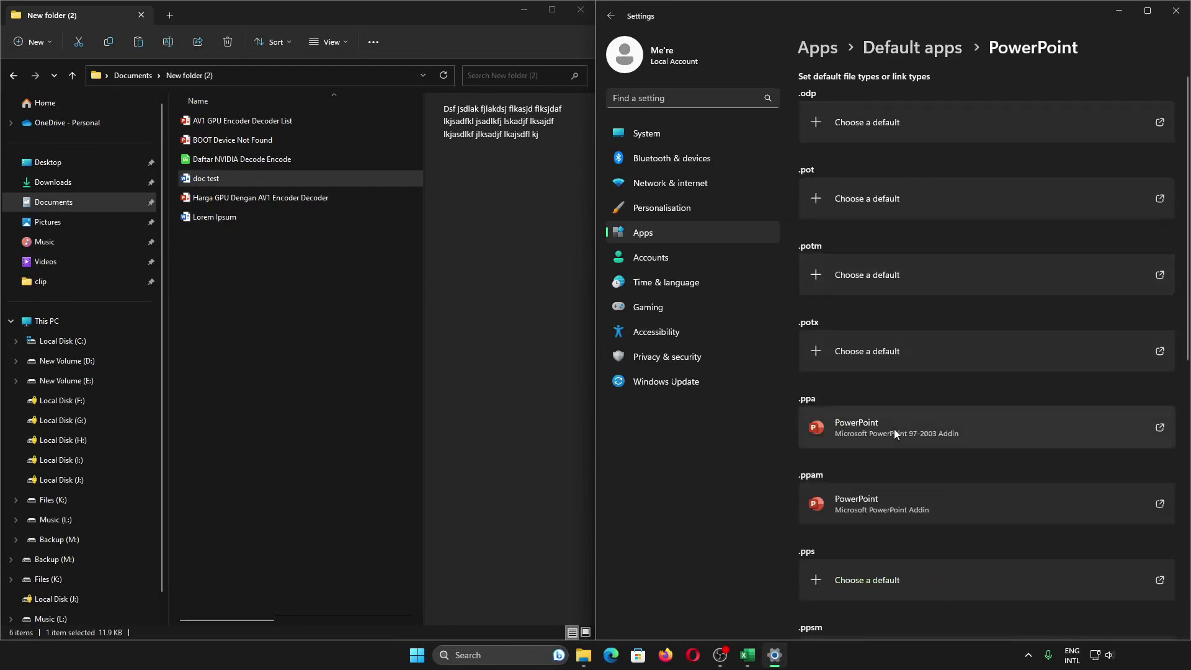
# Set LibreOffice Impress as the default app for .pptx files.
pyautogui.scroll(-8, 881, 446)
pyautogui.click(877, 448)
pyautogui.click(556, 284)
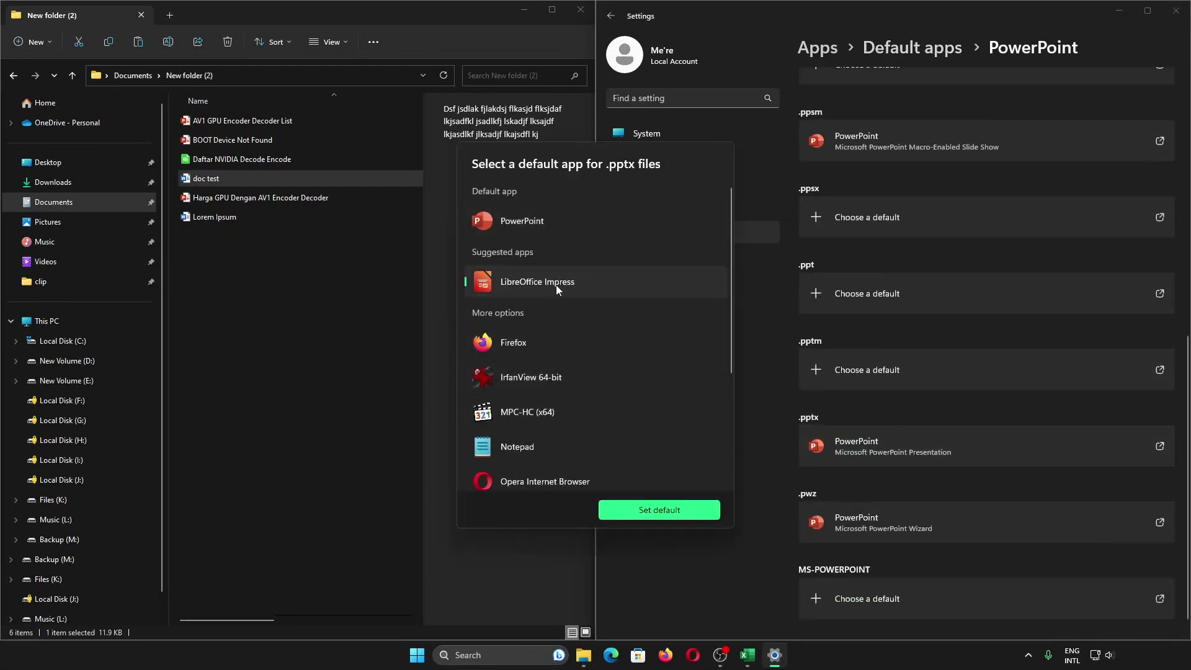
pyautogui.click(689, 511)
# Show the files in New folder (2) as extra large icons and maximize the File Explorer window to check their icons.
pyautogui.click(310, 289)
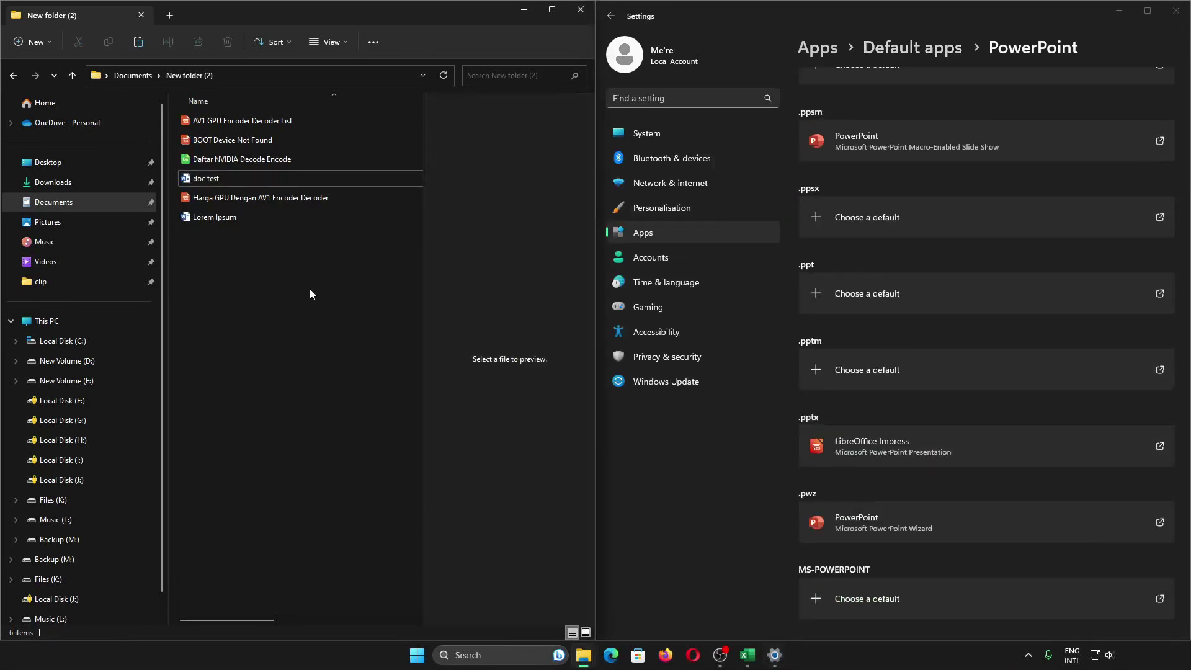
pyautogui.scroll(5, 311, 289)
pyautogui.scroll(-3, 311, 289)
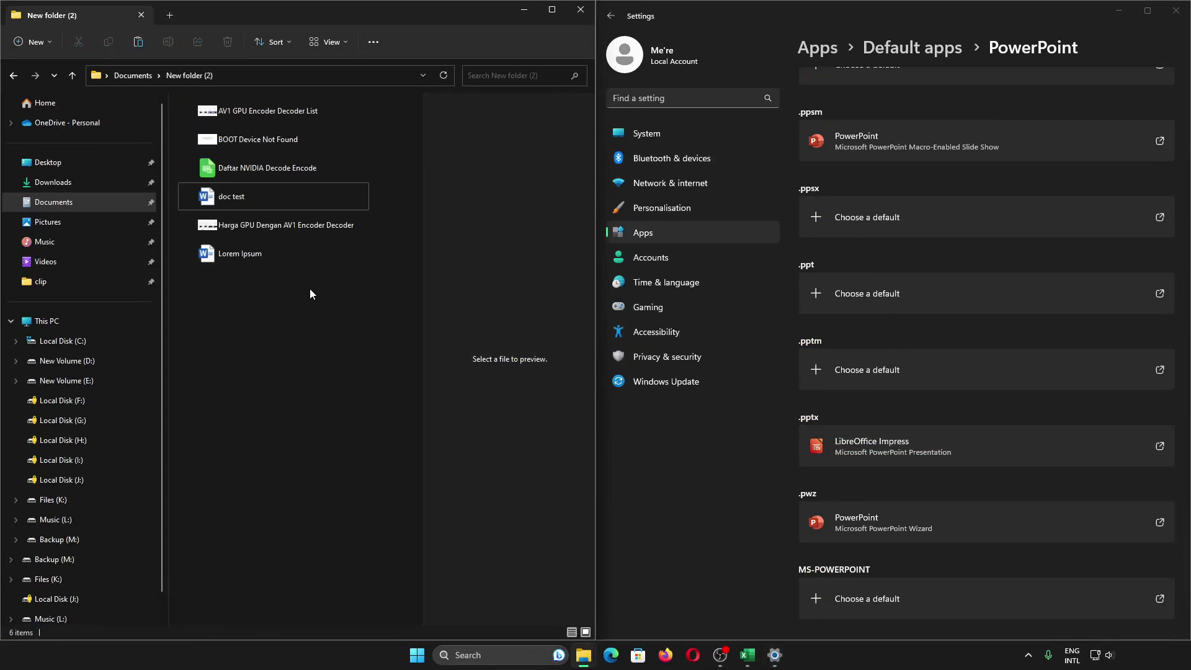
pyautogui.click(327, 42)
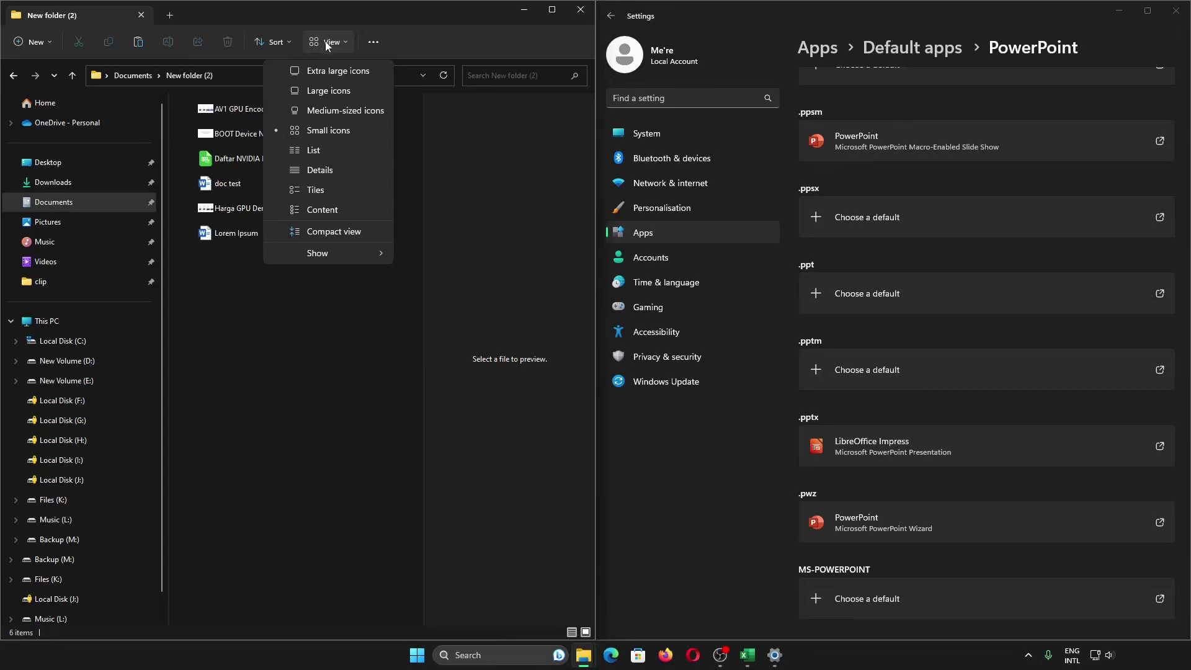
pyautogui.click(338, 70)
pyautogui.click(552, 9)
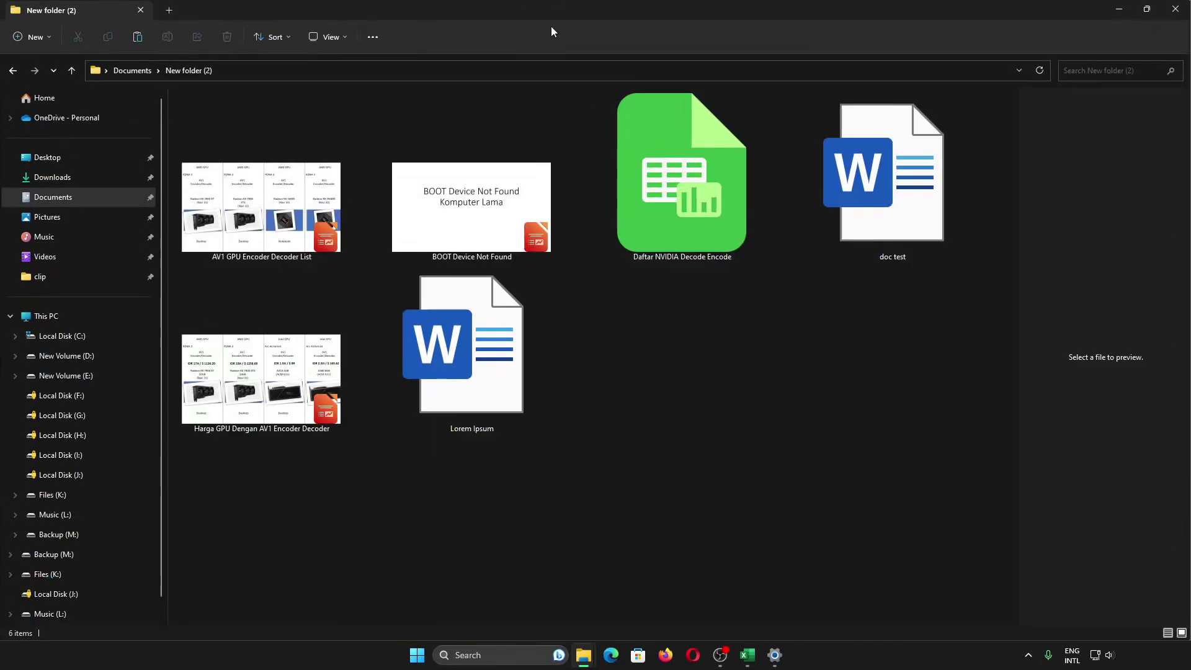